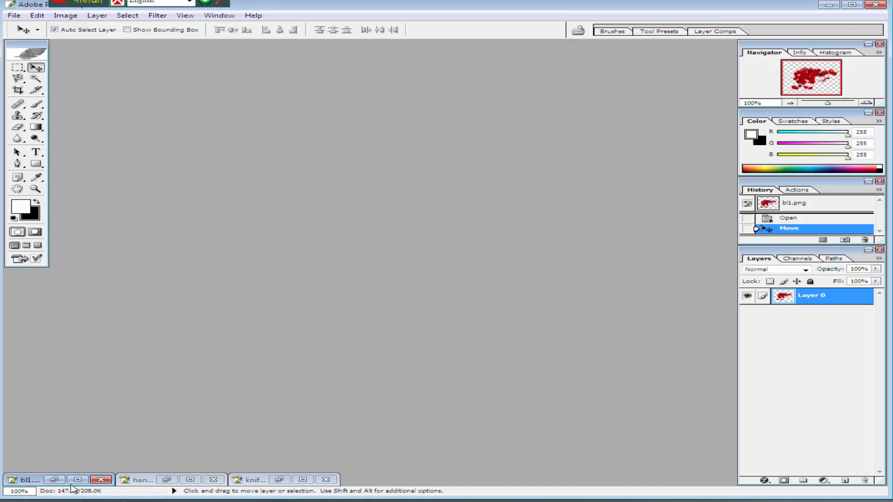
# - Restore the minimized bl1.png, hand.png and knif.png images, and shift the hand so all its fingertips fit inside its canvas
pyautogui.click(56, 480)
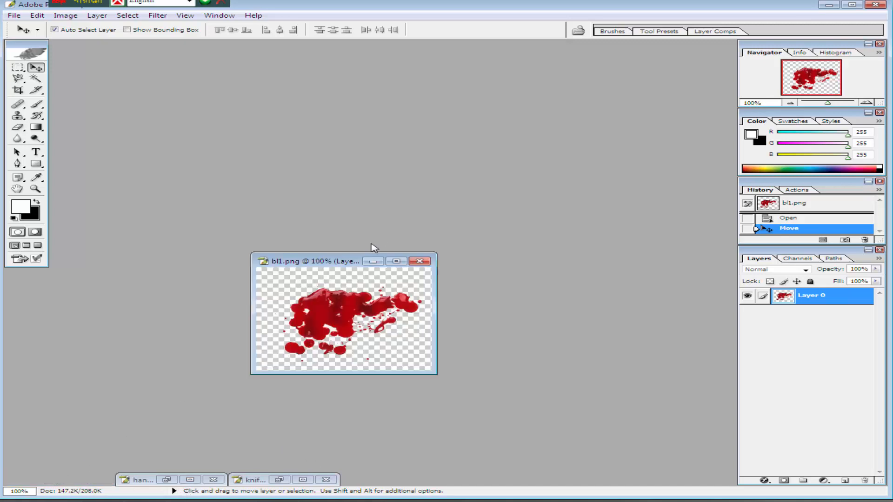
pyautogui.moveTo(340, 265); pyautogui.dragTo(332, 196)
pyautogui.moveTo(328, 238)
pyautogui.mouseDown()
pyautogui.moveTo(311, 250)
pyautogui.moveTo(342, 223)
pyautogui.moveTo(298, 233)
pyautogui.moveTo(326, 244)
pyautogui.mouseUp()
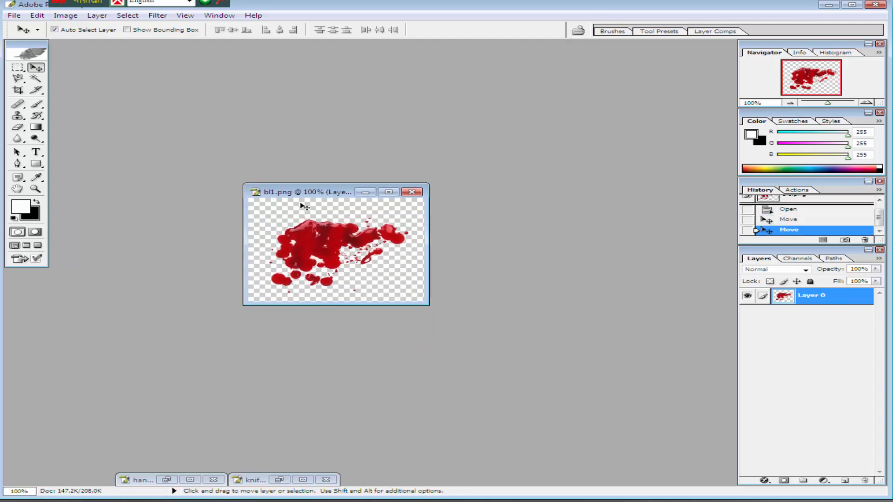
pyautogui.click(170, 480)
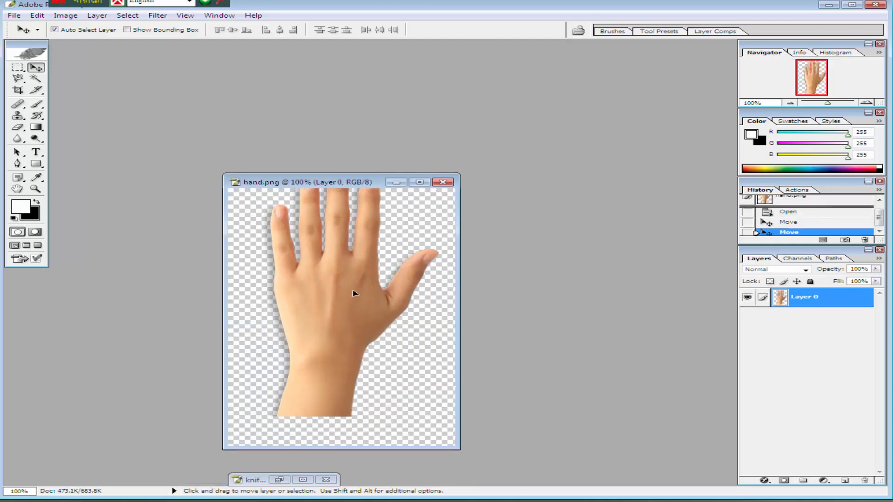
pyautogui.moveTo(353, 293); pyautogui.dragTo(339, 315)
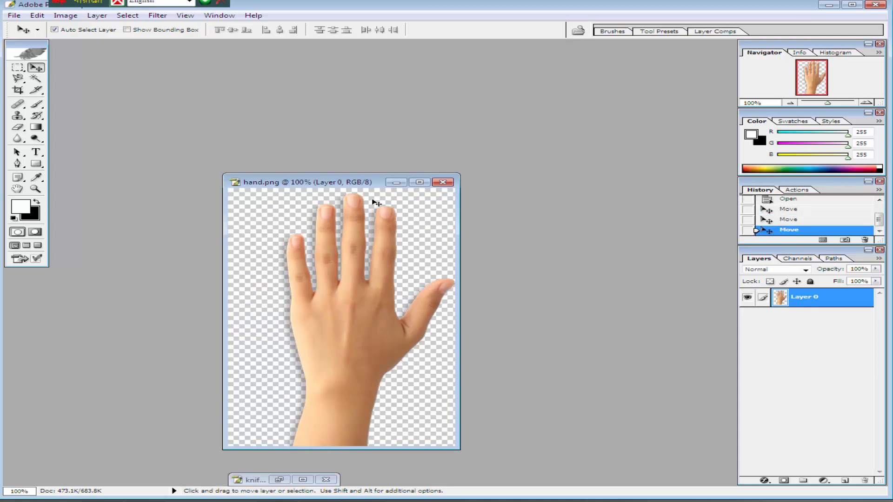
pyautogui.click(279, 480)
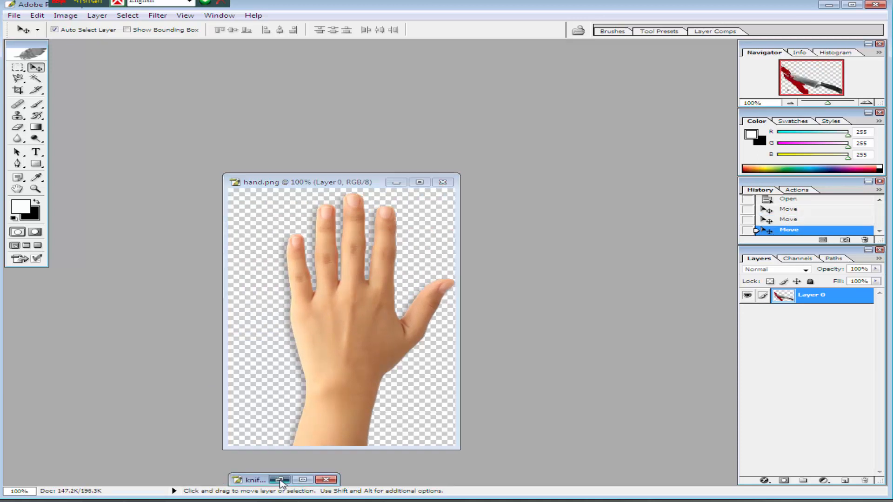
pyautogui.moveTo(565, 179)
pyautogui.mouseDown()
pyautogui.moveTo(576, 168)
pyautogui.moveTo(573, 176)
pyautogui.mouseUp()
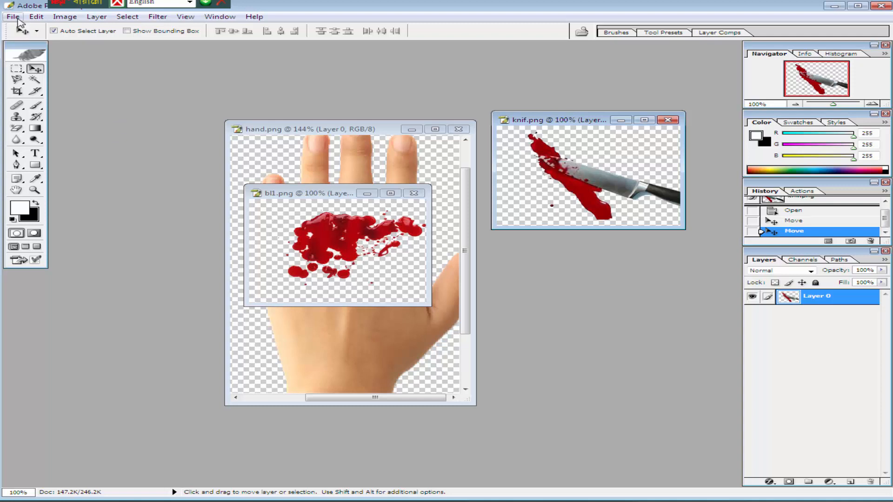
# - Create a new document 1280 pixels wide and 720 pixels high at 150 pixels/inch with a white background
pyautogui.click(14, 18)
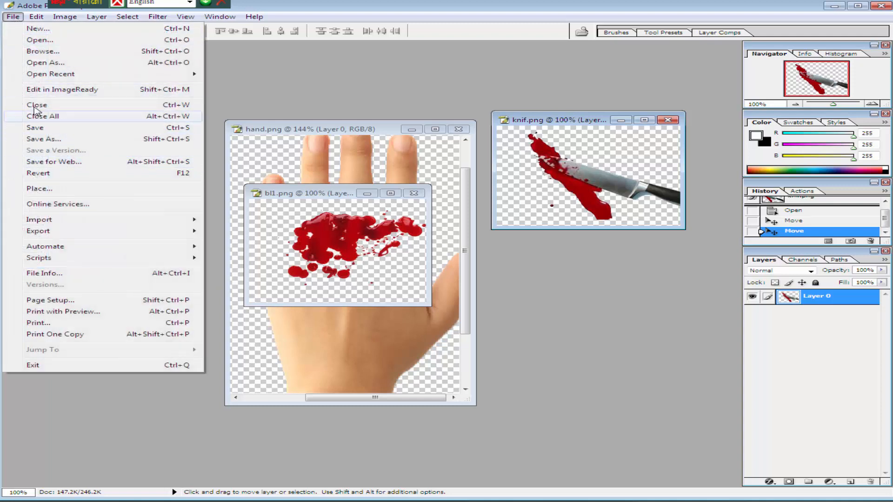
pyautogui.click(48, 31)
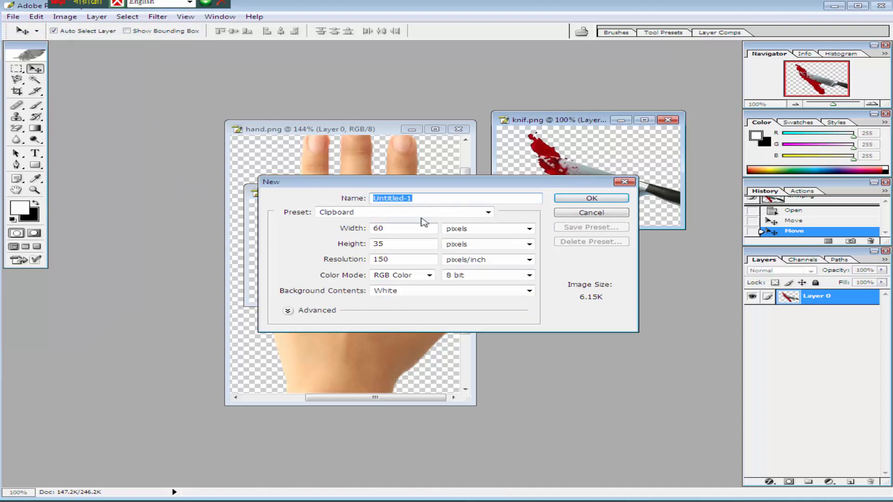
pyautogui.moveTo(414, 229); pyautogui.dragTo(318, 225)
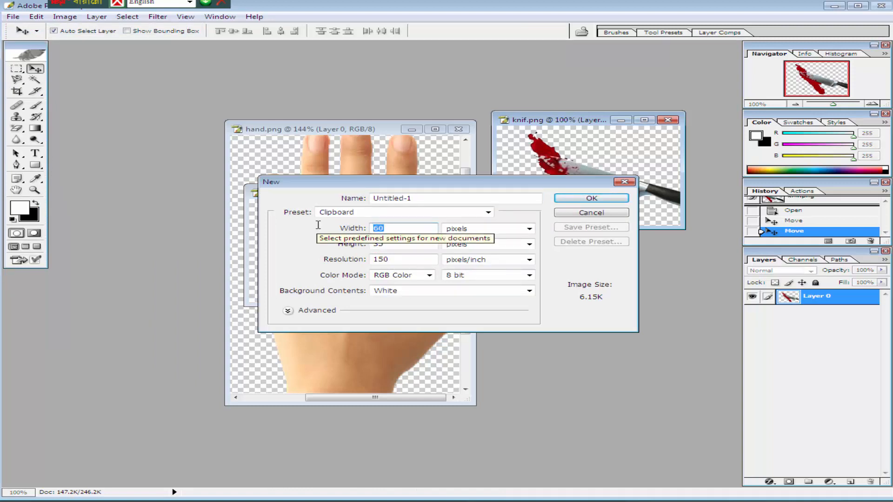
pyautogui.write('12')
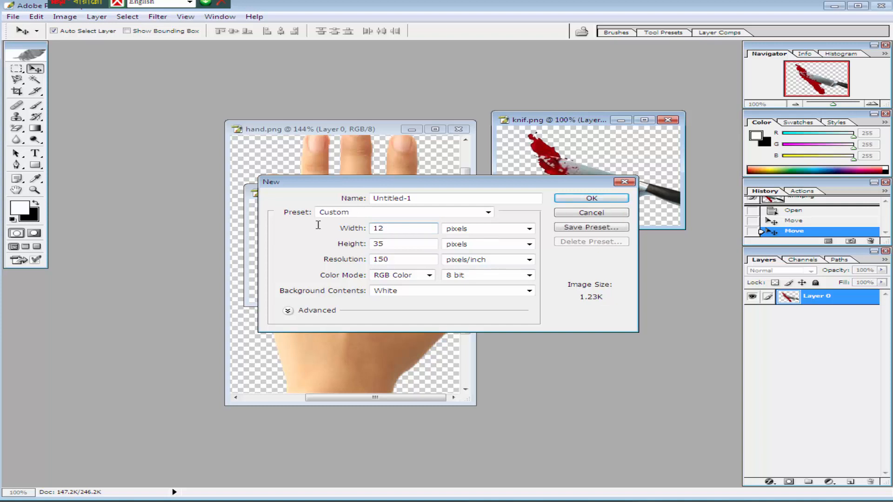
pyautogui.write('80')
pyautogui.press('Tab')
pyautogui.press('Tab')
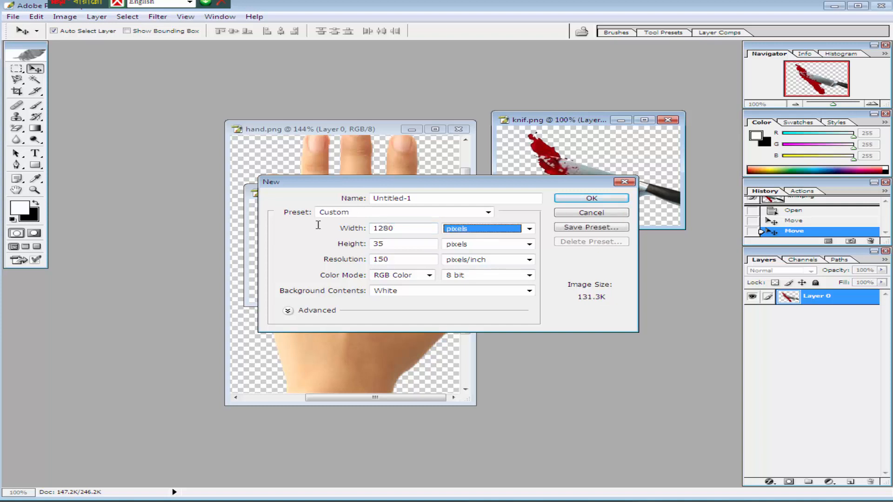
pyautogui.write('720')
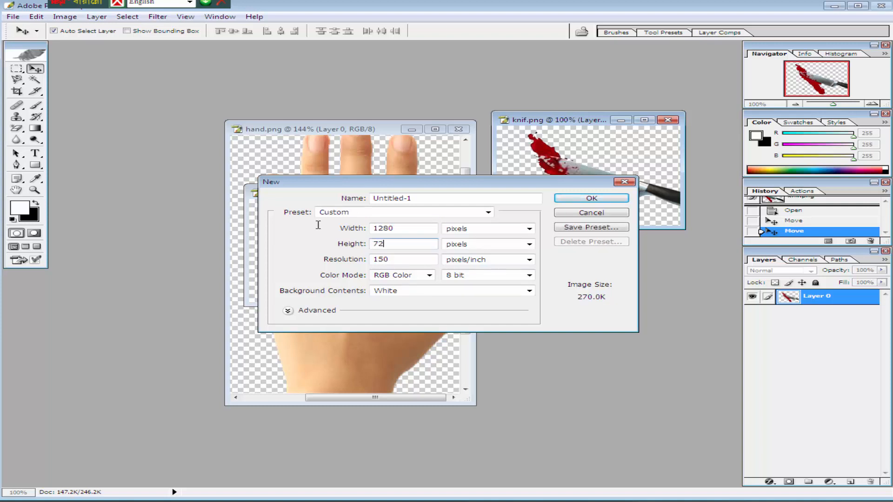
pyautogui.press('Tab')
pyautogui.press('Tab')
pyautogui.press('Tab')
pyautogui.press('Tab')
pyautogui.press('Tab')
pyautogui.press('Tab')
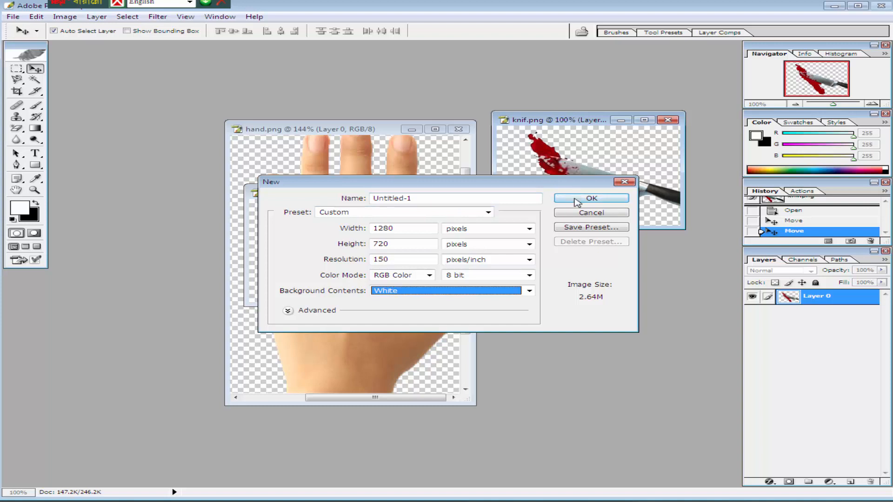
pyautogui.click(576, 199)
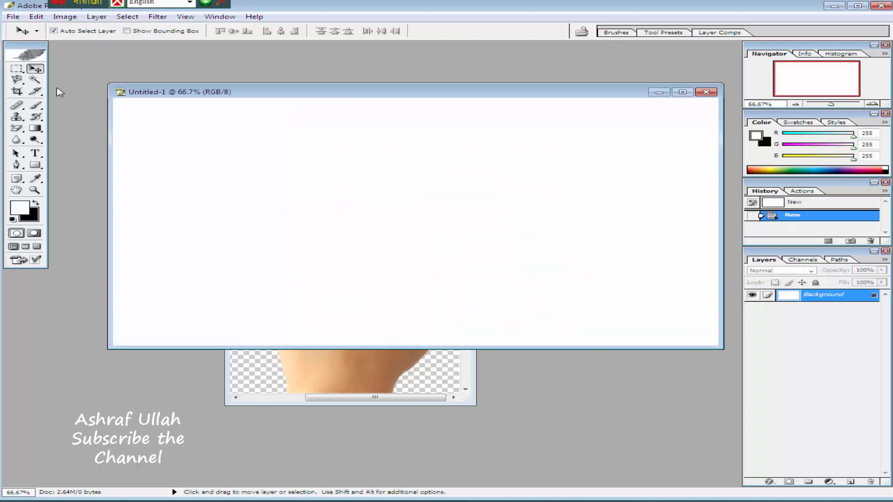
# - Copy the hand from hand.png into the new blank document as a layer near the middle of the canvas
pyautogui.moveTo(262, 96); pyautogui.dragTo(239, 114)
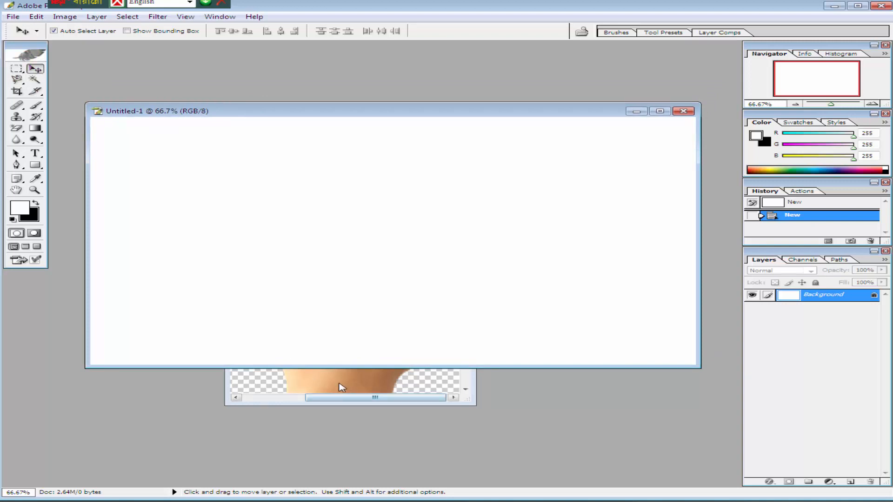
pyautogui.click(342, 387)
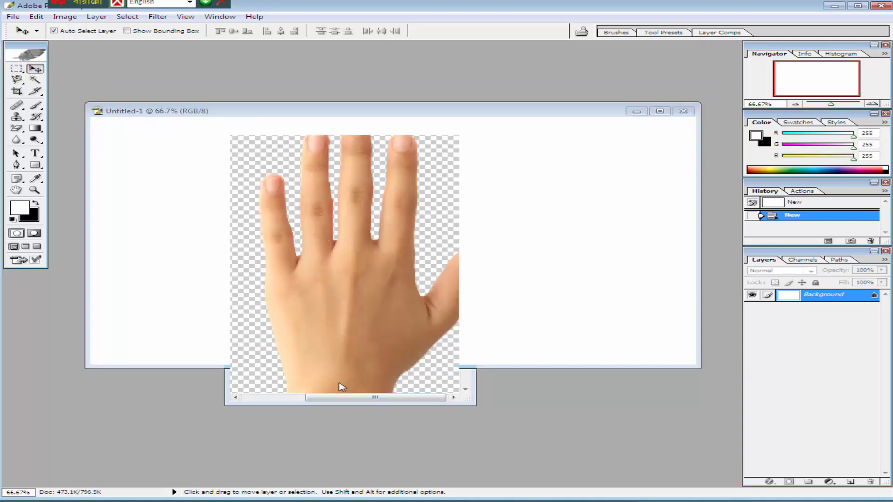
pyautogui.moveTo(303, 130); pyautogui.dragTo(422, 246)
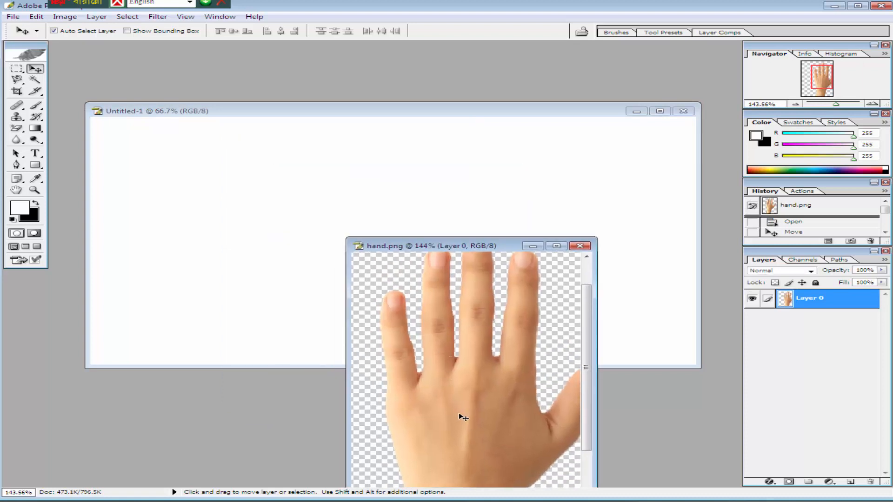
pyautogui.moveTo(469, 426); pyautogui.dragTo(371, 272)
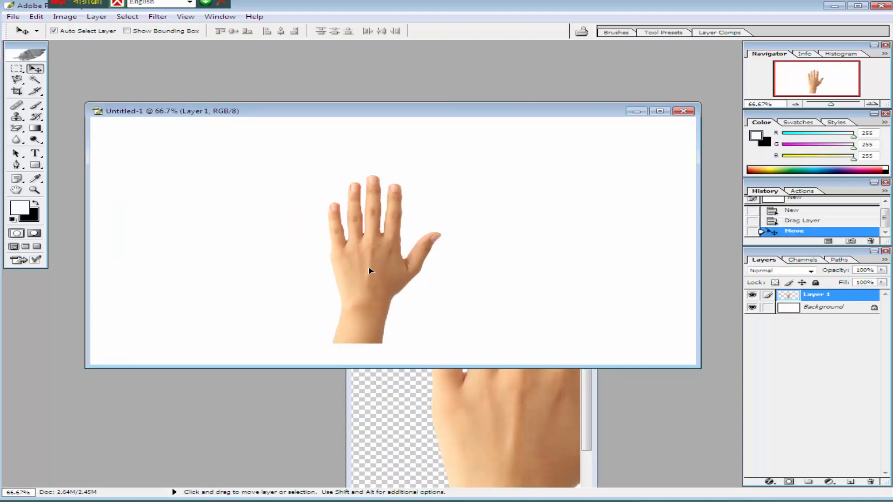
# - Free-transform the hand layer to about 218% width and 191% height, placing it so the wrist runs off the lower canvas edge
pyautogui.hotkey('ctrl', 't')
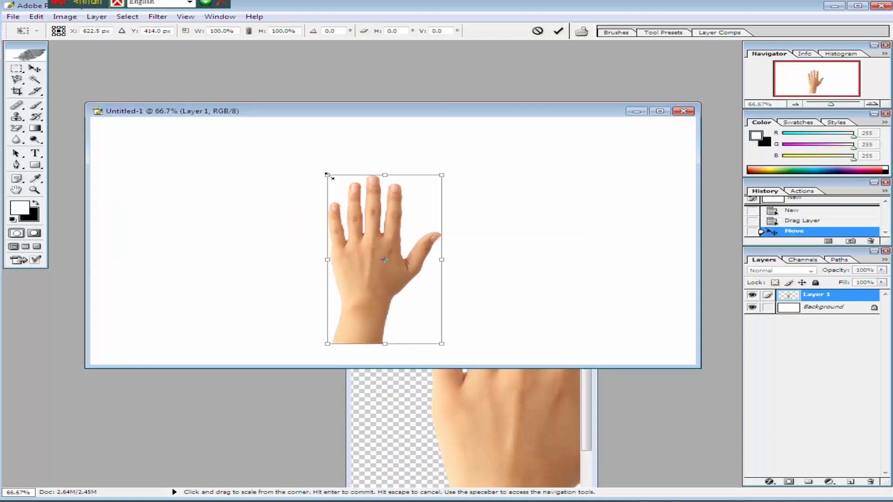
pyautogui.moveTo(327, 173); pyautogui.dragTo(288, 117)
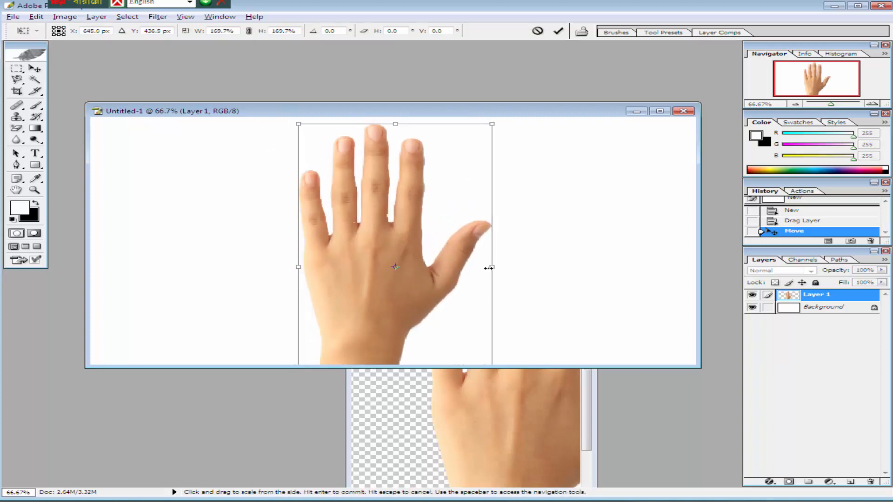
pyautogui.moveTo(484, 267); pyautogui.dragTo(506, 267)
pyautogui.moveTo(324, 282); pyautogui.dragTo(339, 308)
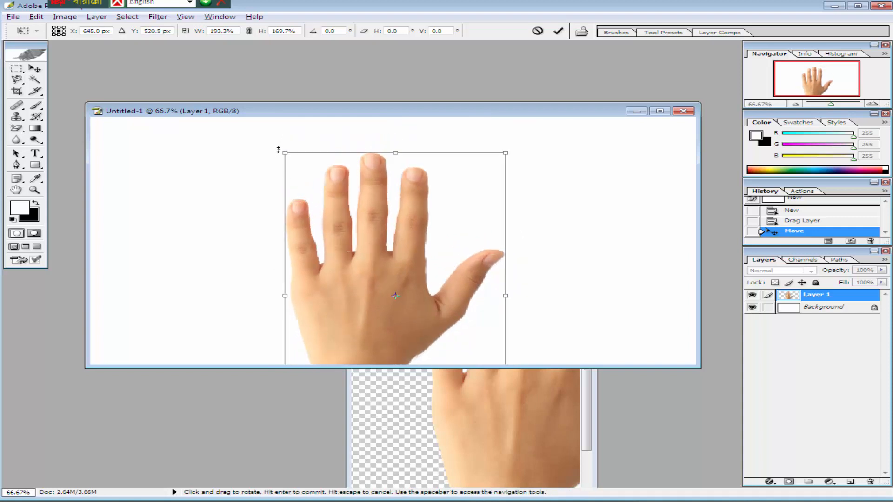
pyautogui.moveTo(274, 146); pyautogui.dragTo(260, 137)
pyautogui.moveTo(365, 304); pyautogui.dragTo(368, 311)
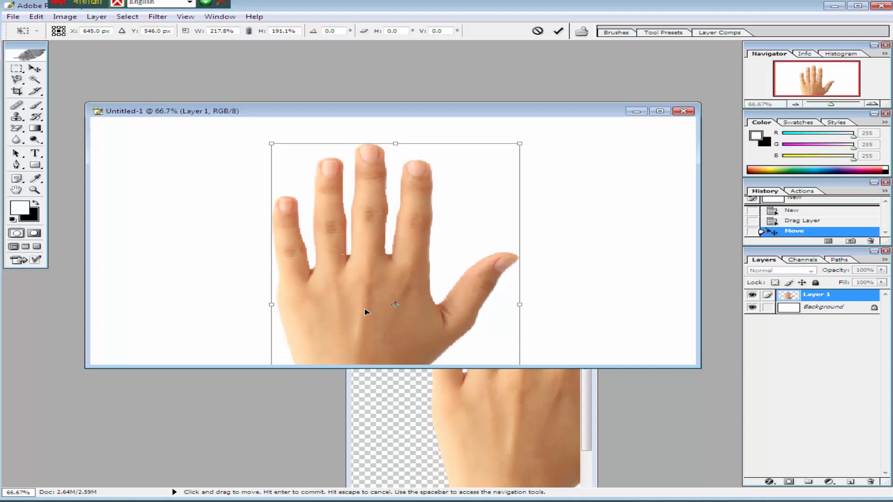
pyautogui.press('Return')
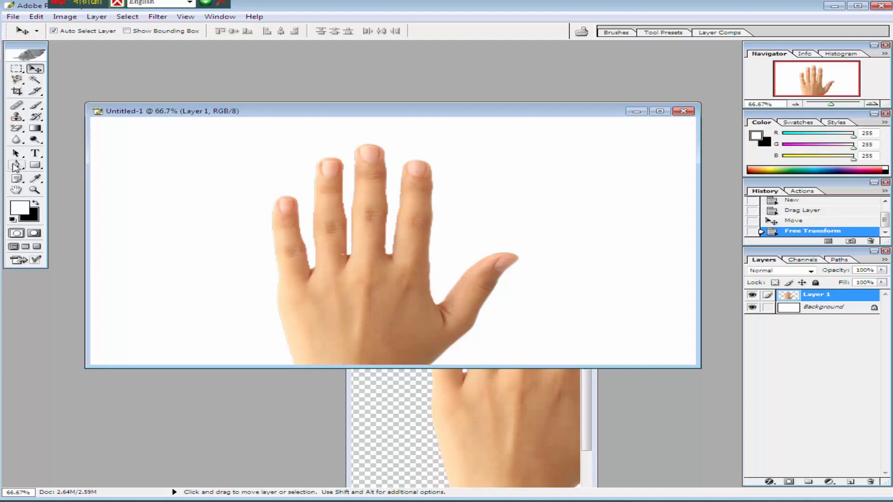
# - With the Pen tool in Paths mode, draw an arched line across the upper part of the index finger, ending in a short downward edge
pyautogui.moveTo(14, 165); pyautogui.dragTo(87, 167)
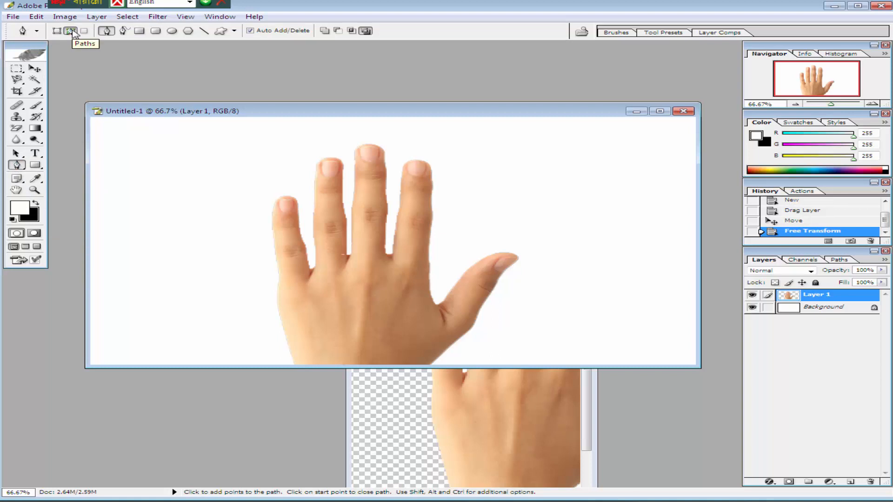
pyautogui.click(71, 31)
pyautogui.click(752, 295)
pyautogui.click(752, 296)
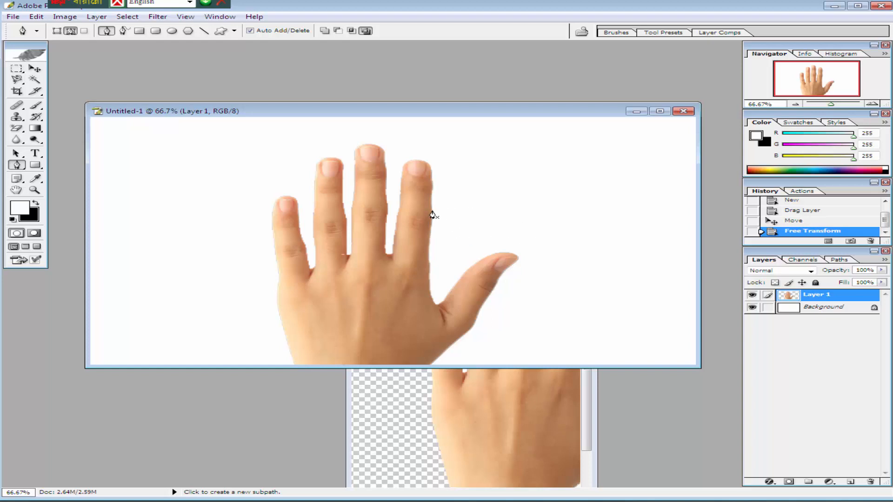
pyautogui.hotkey('ctrl', 'space')
pyautogui.moveTo(299, 154); pyautogui.dragTo(502, 302)
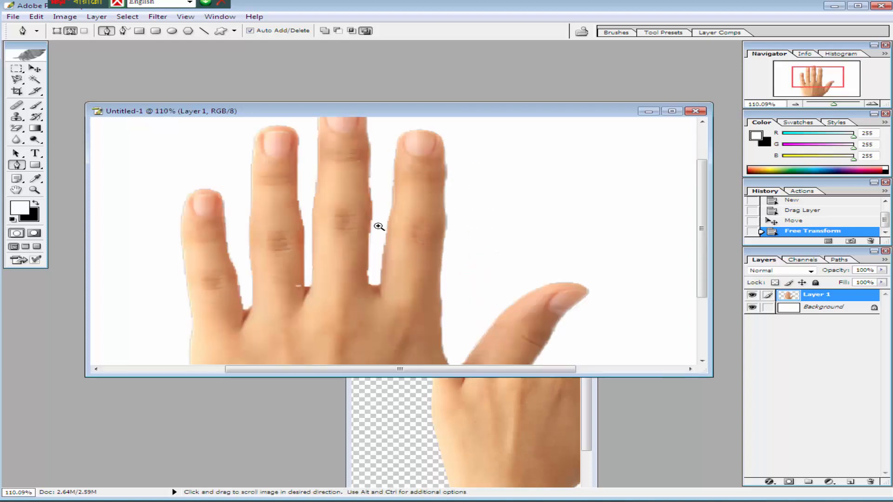
pyautogui.moveTo(379, 226); pyautogui.dragTo(378, 269)
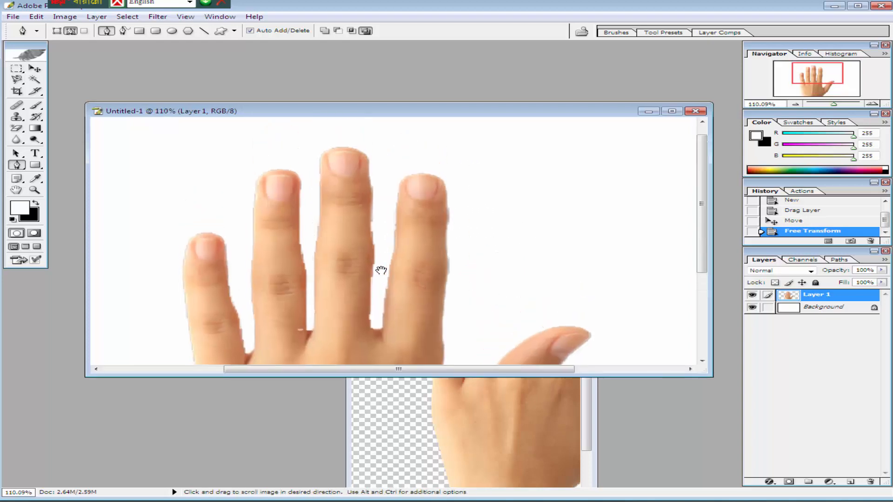
pyautogui.click(386, 244)
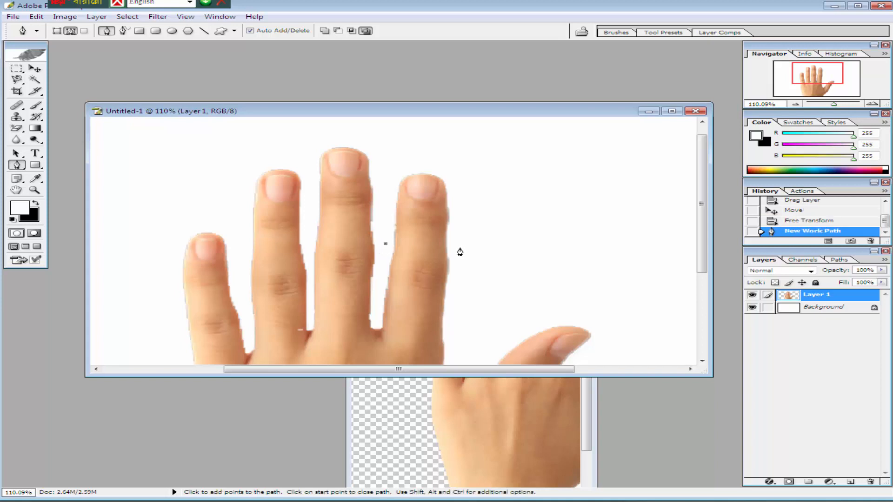
pyautogui.moveTo(460, 248); pyautogui.dragTo(499, 285)
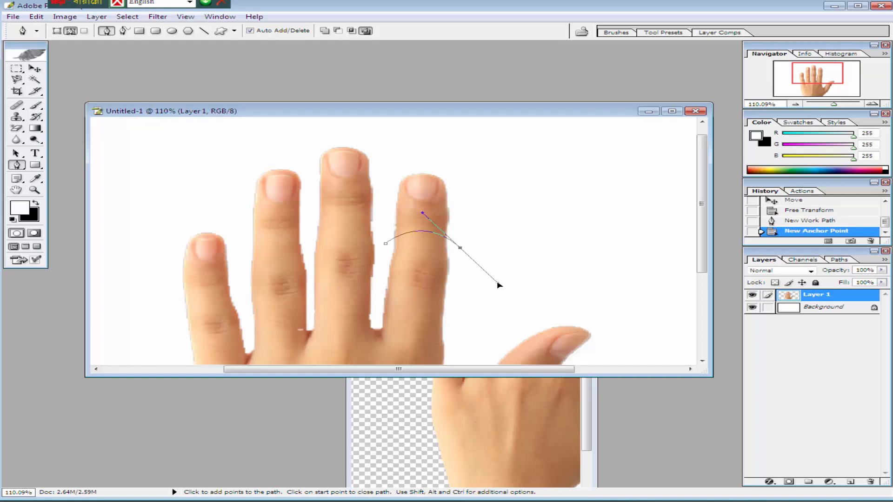
pyautogui.keyDown('alt'); pyautogui.click(460, 248); pyautogui.keyUp('alt')
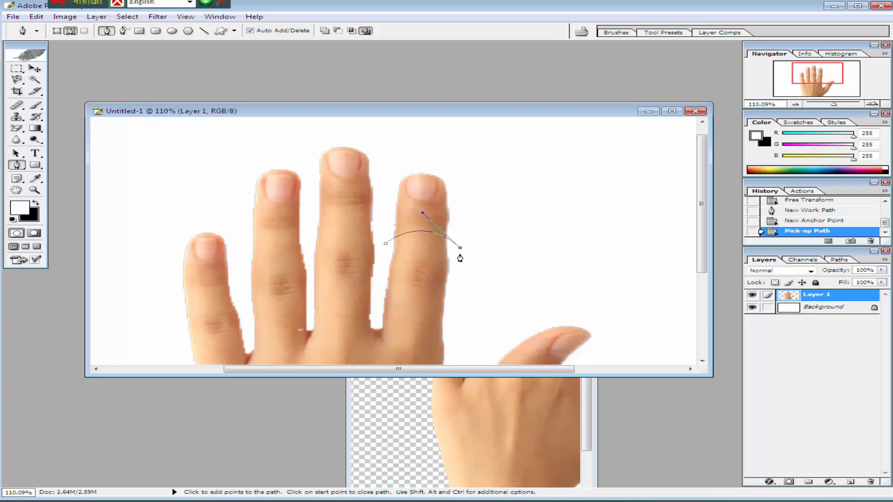
pyautogui.click(460, 253)
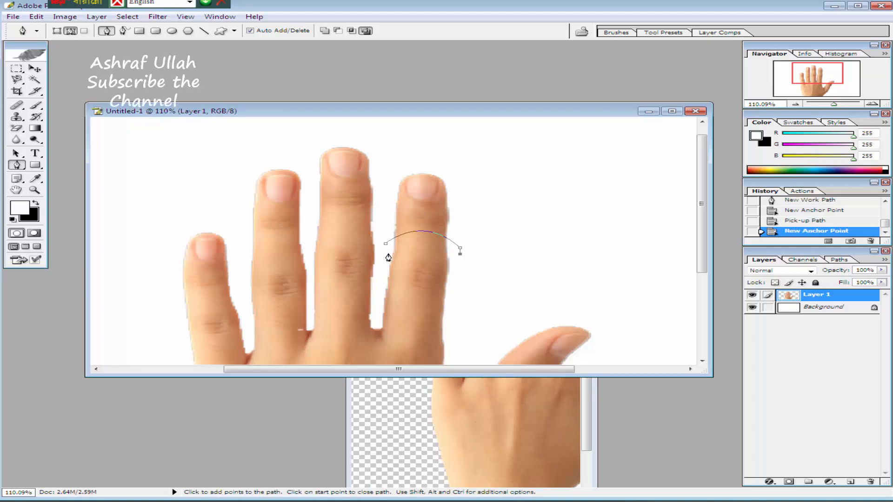
# - Close the path with a parallel arc just below the first and convert the thin band across the index finger into a selection
pyautogui.moveTo(389, 254); pyautogui.dragTo(364, 283)
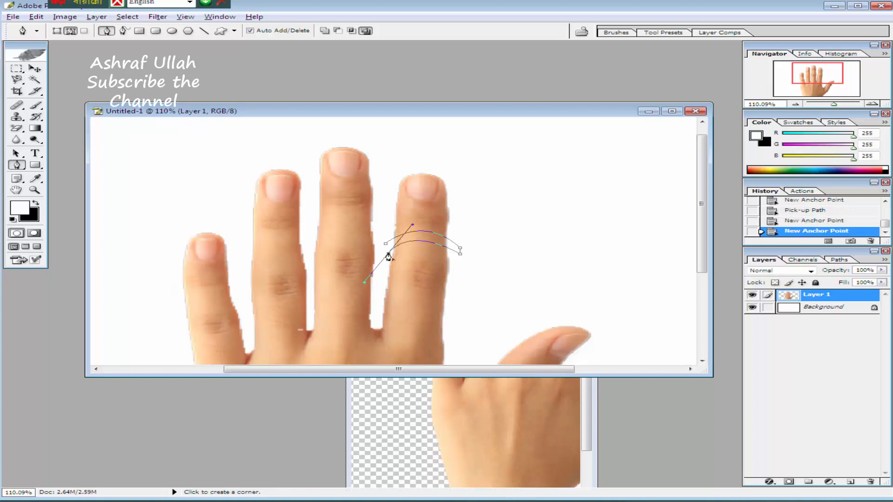
pyautogui.click(388, 255)
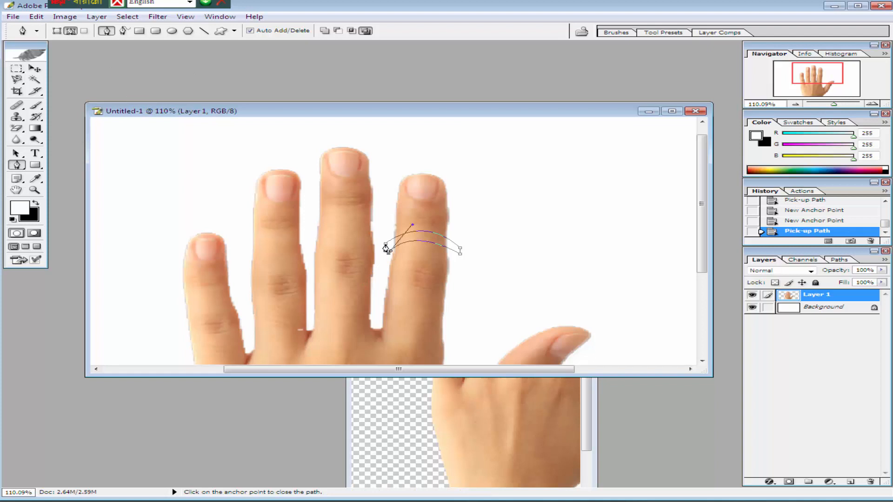
pyautogui.click(387, 249)
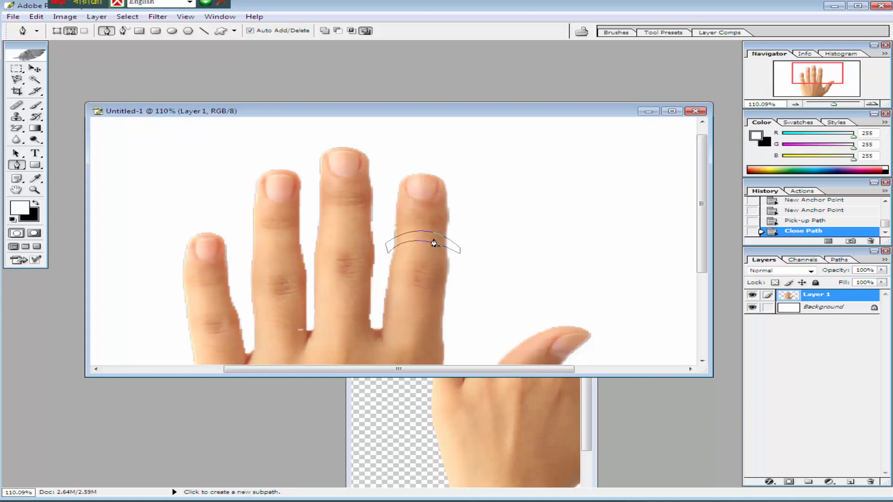
pyautogui.hotkey('ctrl', 'Return')
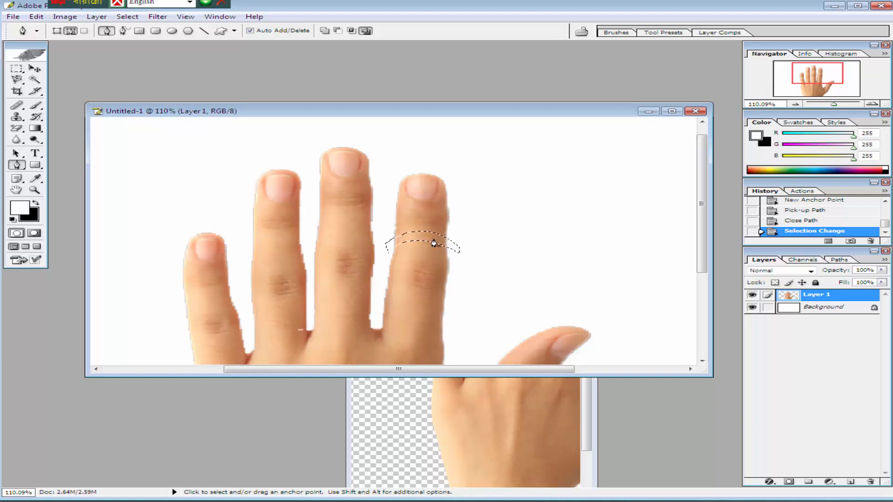
# - Cut the selected band out of the index finger and select the detached fingertip above it with a closed Pen path
pyautogui.hotkey('ctrl', 'x')
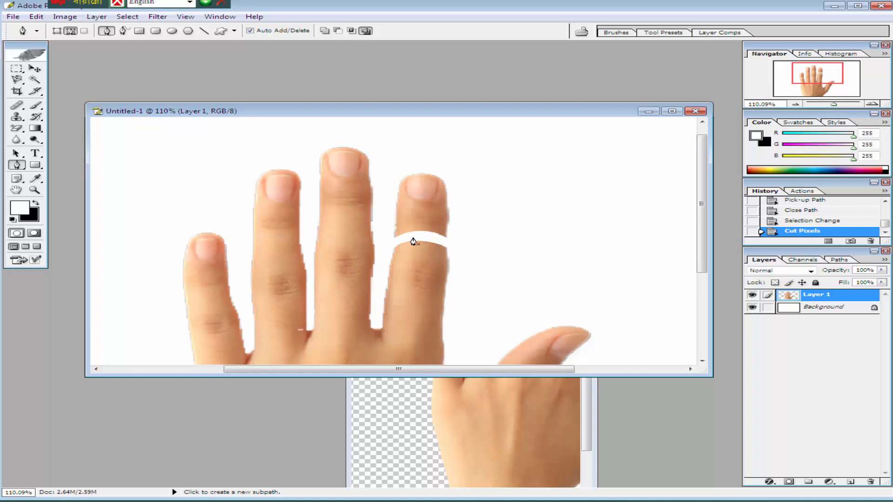
pyautogui.click(428, 158)
pyautogui.click(462, 187)
pyautogui.click(465, 221)
pyautogui.click(455, 240)
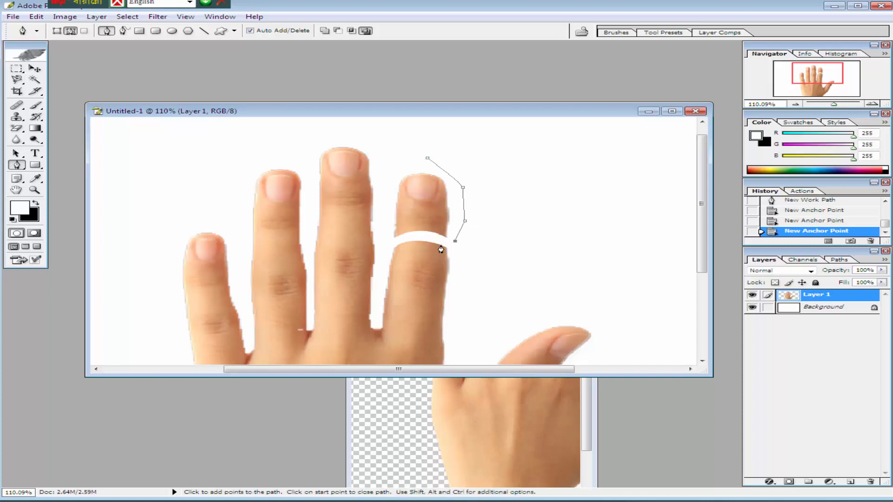
pyautogui.click(432, 239)
pyautogui.moveTo(390, 243); pyautogui.dragTo(387, 252)
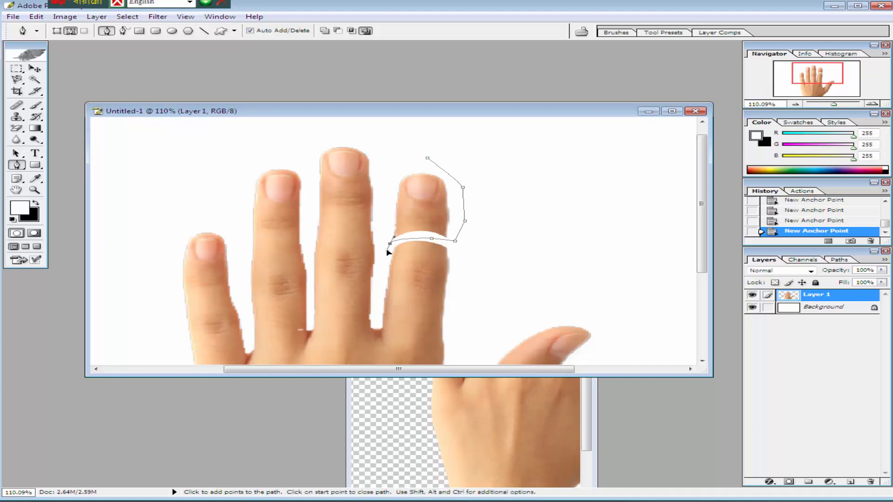
pyautogui.click(382, 204)
pyautogui.click(390, 163)
pyautogui.click(428, 158)
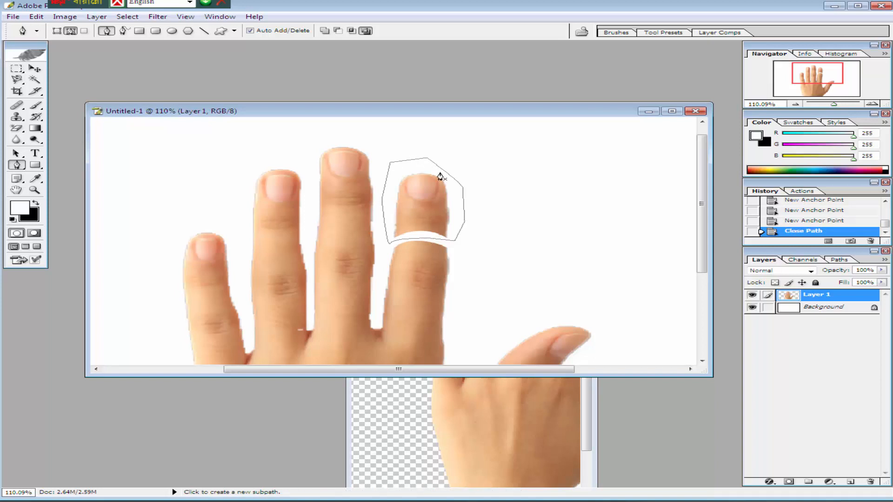
pyautogui.hotkey('ctrl', 'Return')
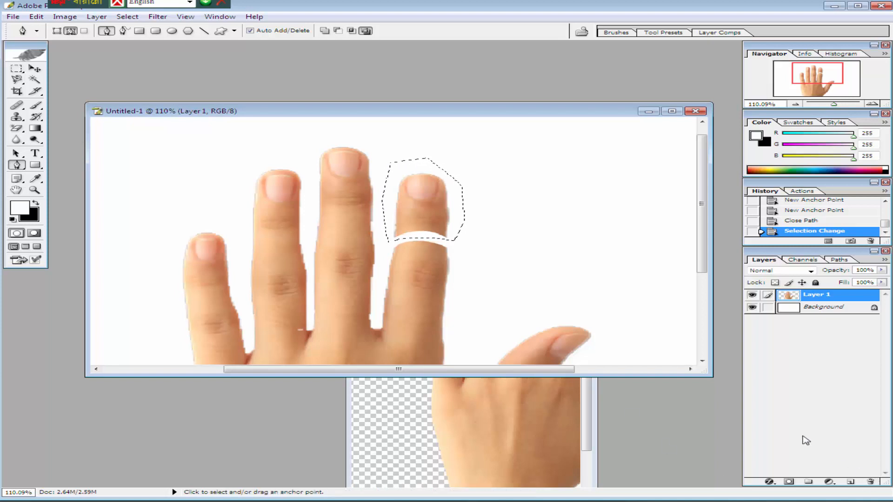
# - Cut the index fingertip onto a new layer and move it slightly above its original place, widening the gap to the finger
pyautogui.hotkey('ctrl', 'x')
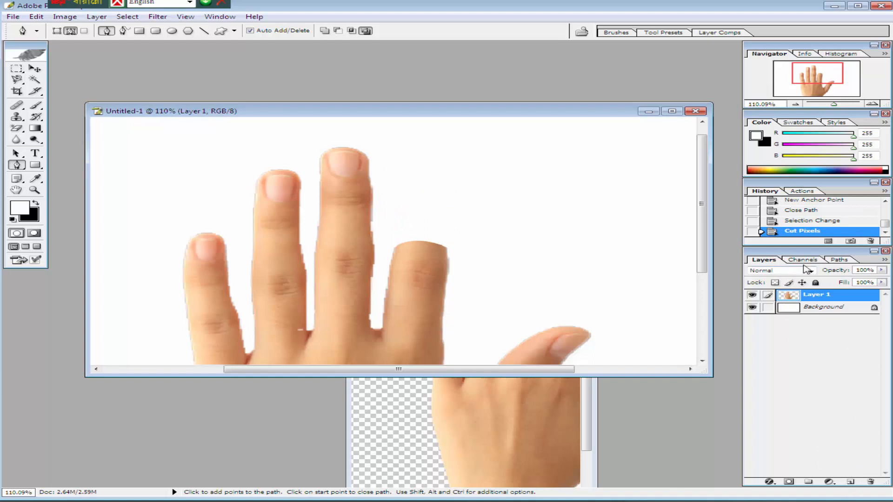
pyautogui.click(850, 483)
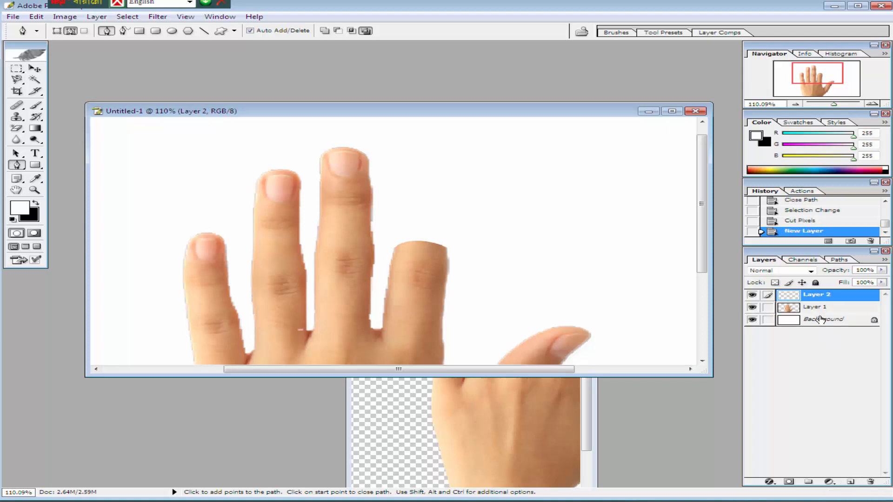
pyautogui.hotkey('ctrl', 'v')
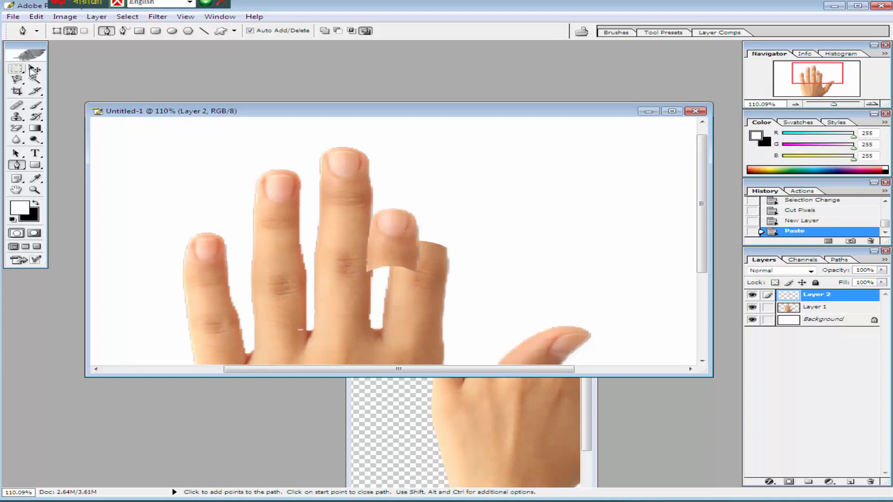
pyautogui.click(35, 69)
pyautogui.moveTo(411, 258); pyautogui.dragTo(433, 203)
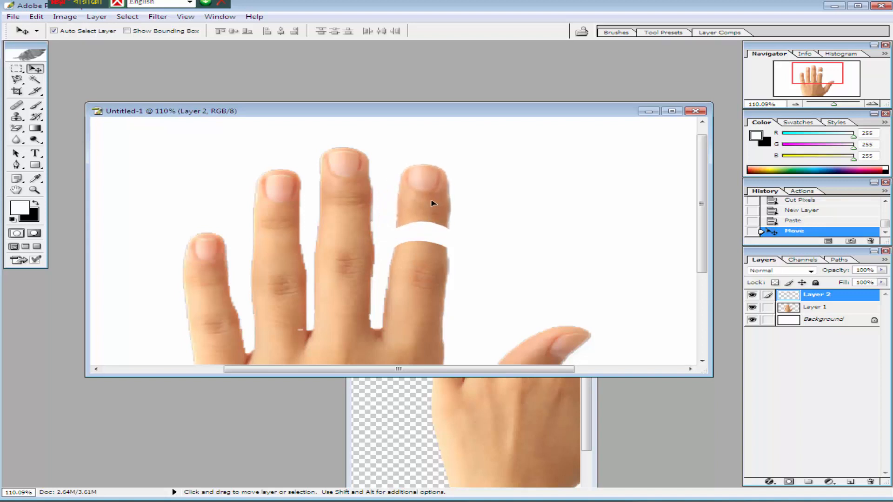
# - Draw a closed lens-shaped Pen path along the lower edge of the detached fingertip and convert it into a selection
pyautogui.click(17, 165)
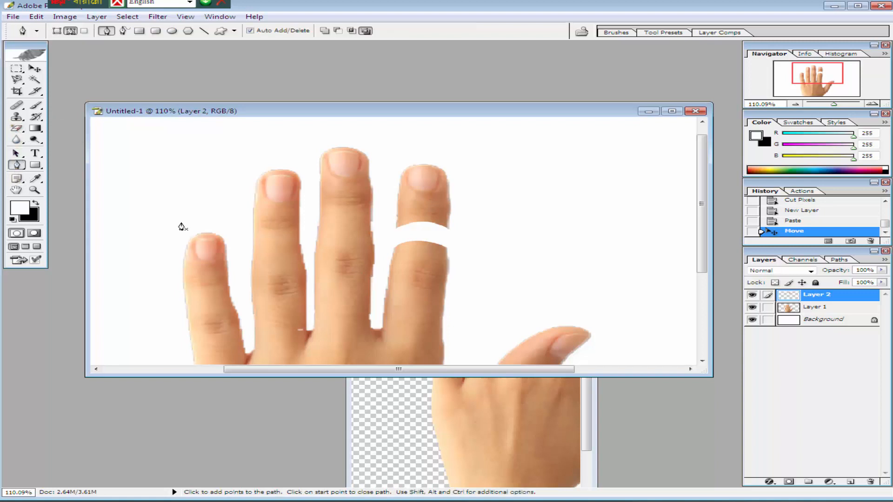
pyautogui.click(396, 229)
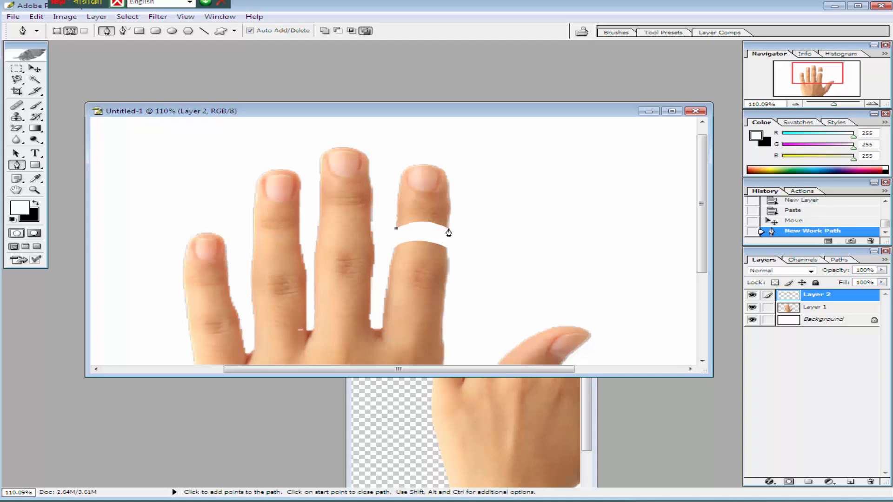
pyautogui.moveTo(449, 229); pyautogui.dragTo(476, 249)
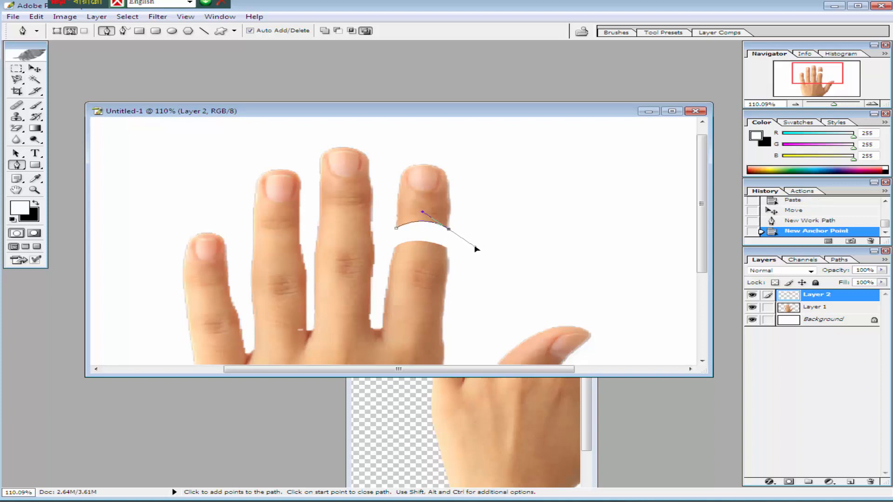
pyautogui.keyDown('alt'); pyautogui.click(448, 230); pyautogui.keyUp('alt')
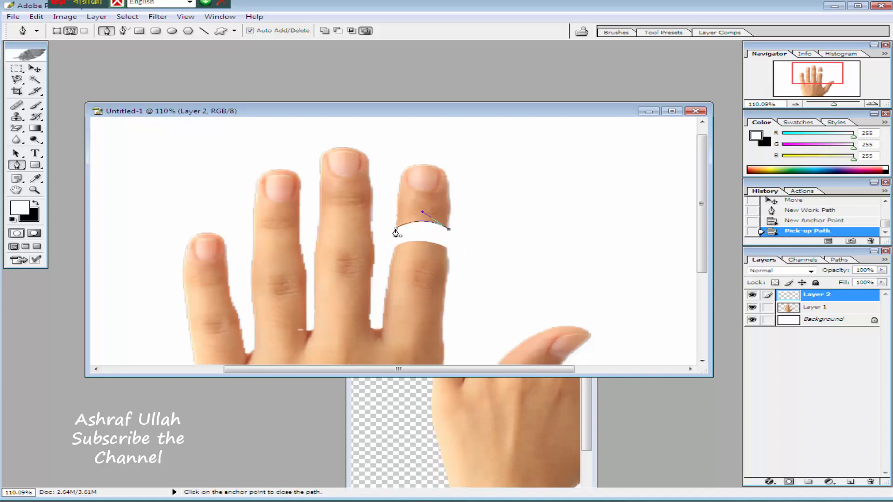
pyautogui.moveTo(396, 230); pyautogui.dragTo(368, 214)
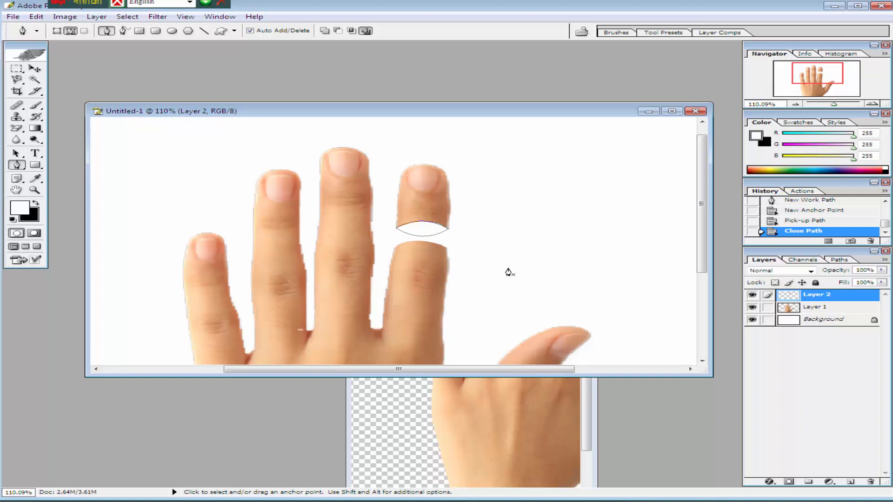
pyautogui.hotkey('ctrl', 'Return')
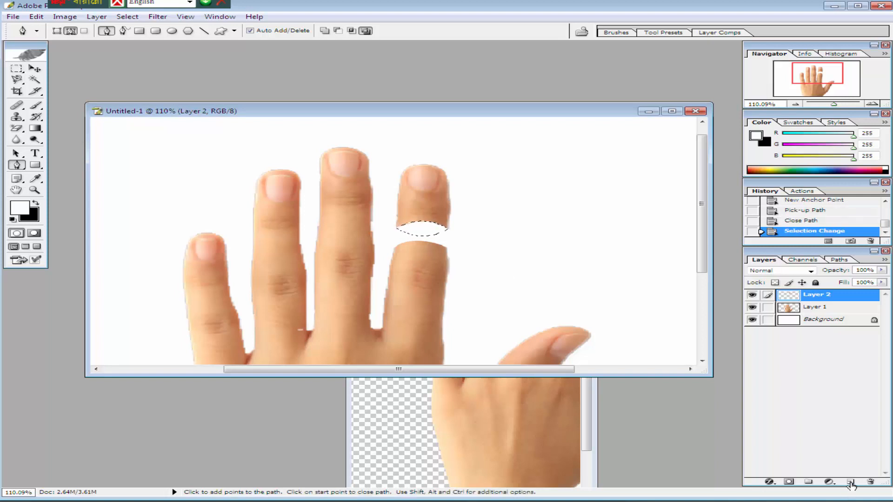
# - Fill the lens-shaped selection with dark red 7F0F0F on a new layer and deselect it
pyautogui.click(851, 483)
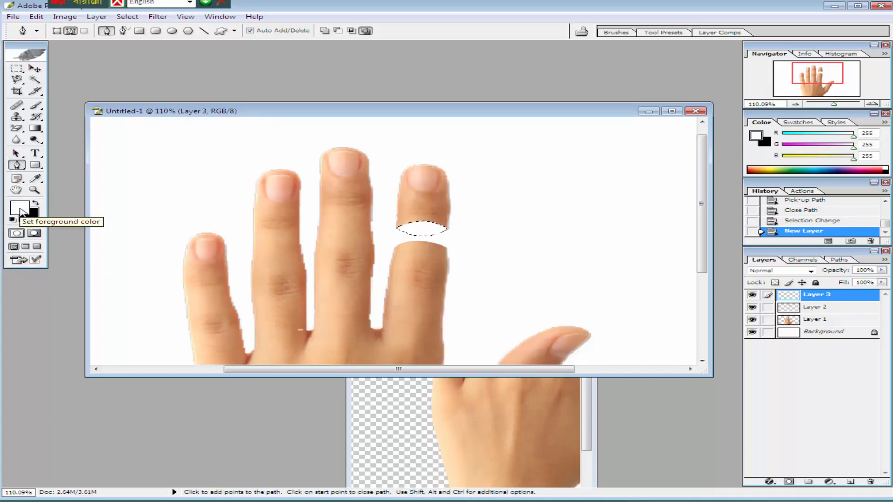
pyautogui.click(21, 213)
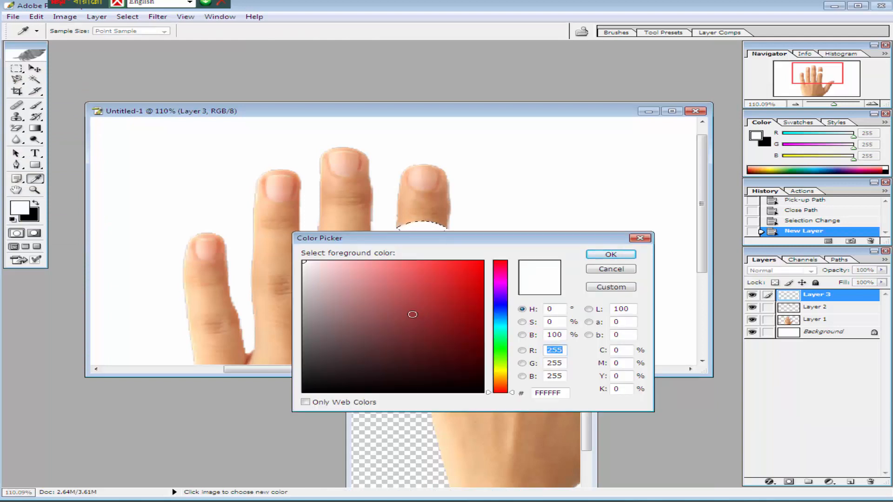
pyautogui.click(412, 314)
pyautogui.click(431, 294)
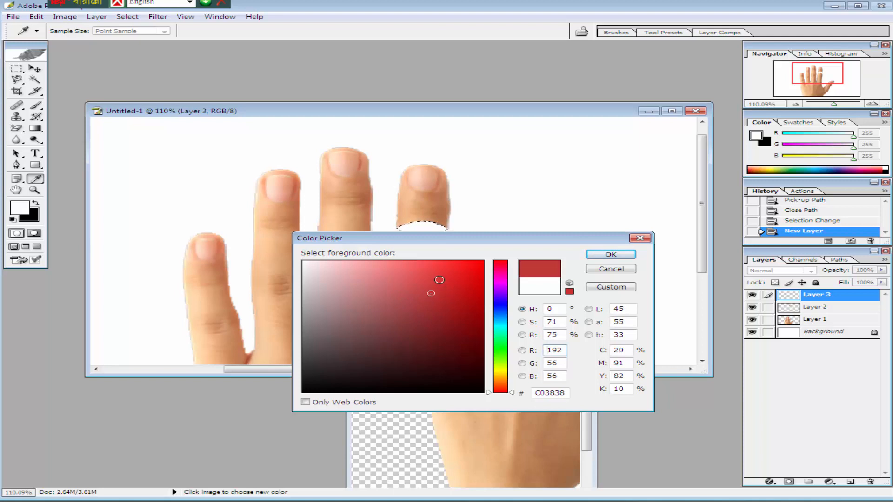
pyautogui.click(444, 295)
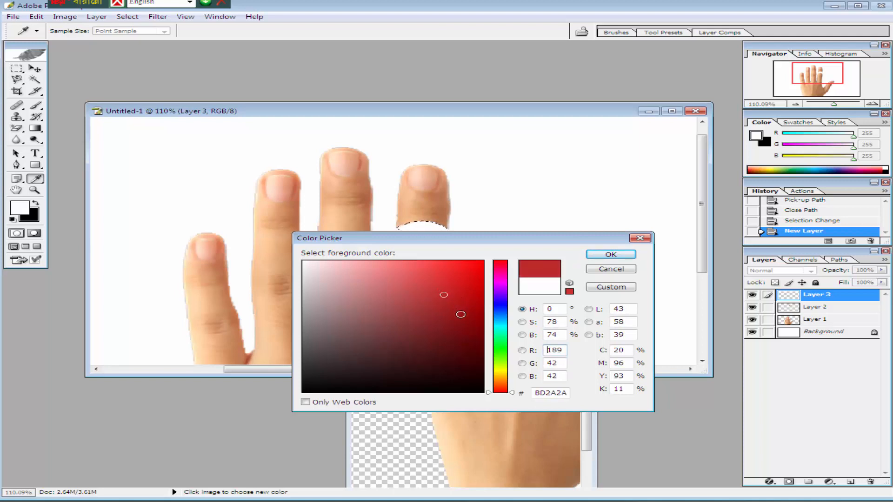
pyautogui.click(463, 327)
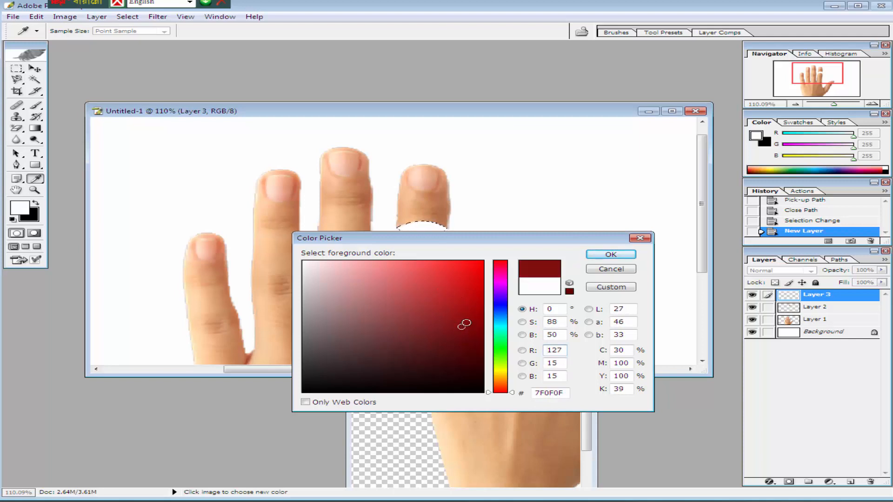
pyautogui.click(609, 254)
pyautogui.press('p')
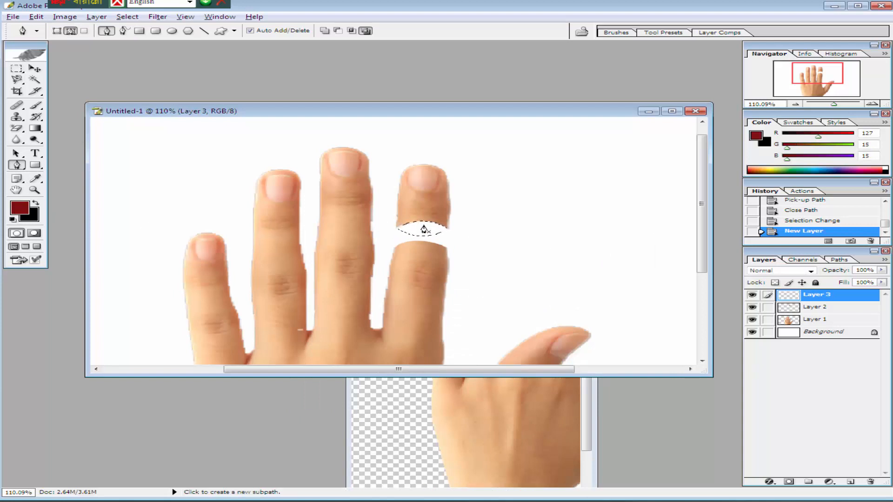
pyautogui.hotkey('alt', 'BackSpace')
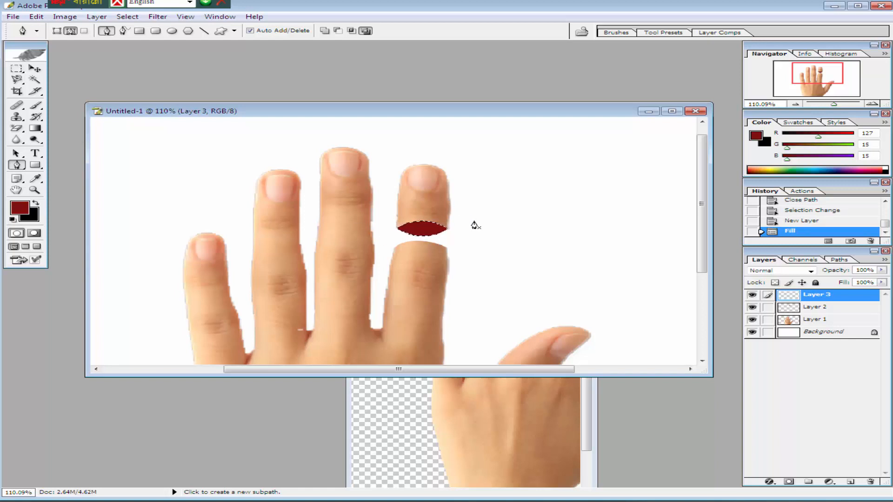
pyautogui.hotkey('ctrl', 'd')
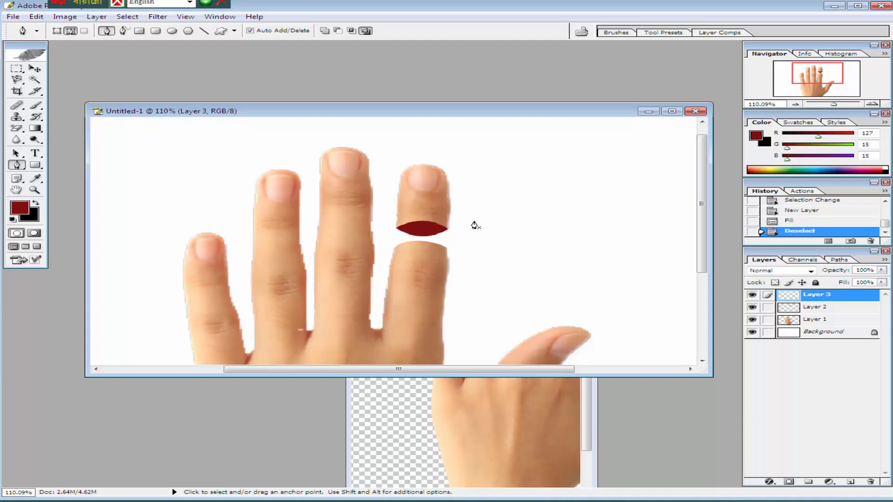
pyautogui.click(752, 295)
pyautogui.click(752, 295)
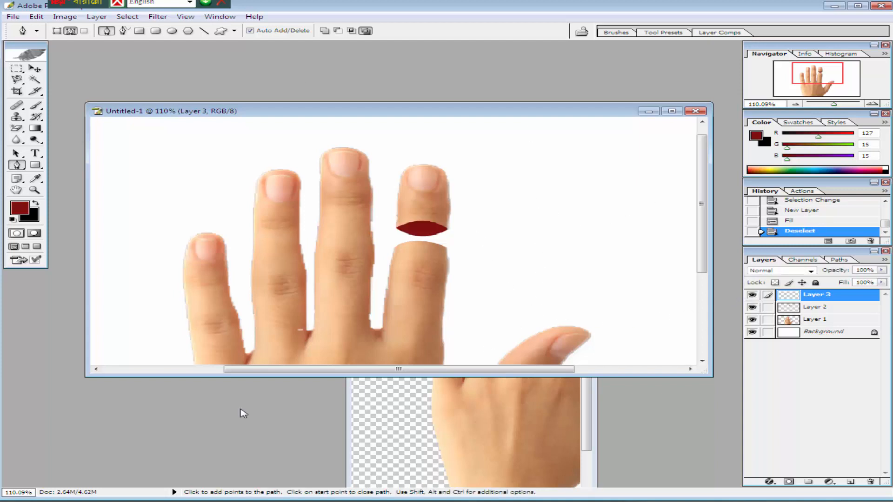
pyautogui.click(752, 296)
pyautogui.click(752, 295)
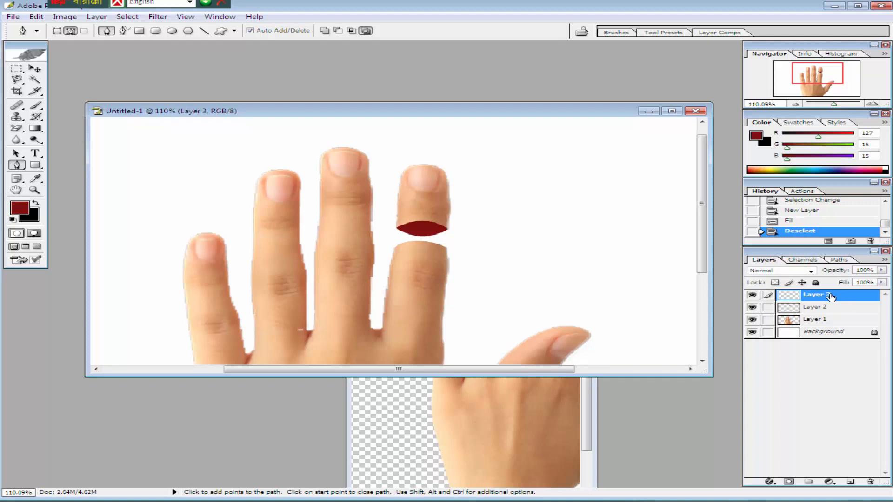
# - Add an Inner Shadow to the red cut surface on Layer 3 with a size of 10 px
pyautogui.click(769, 482)
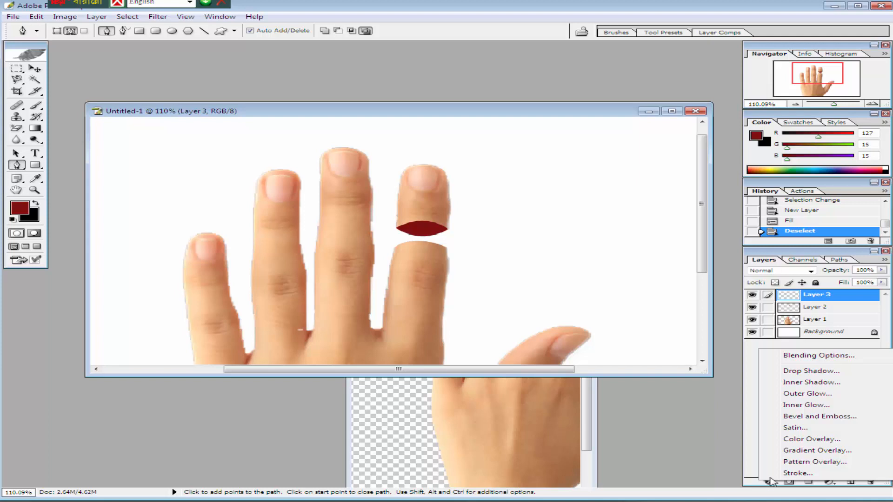
pyautogui.click(792, 383)
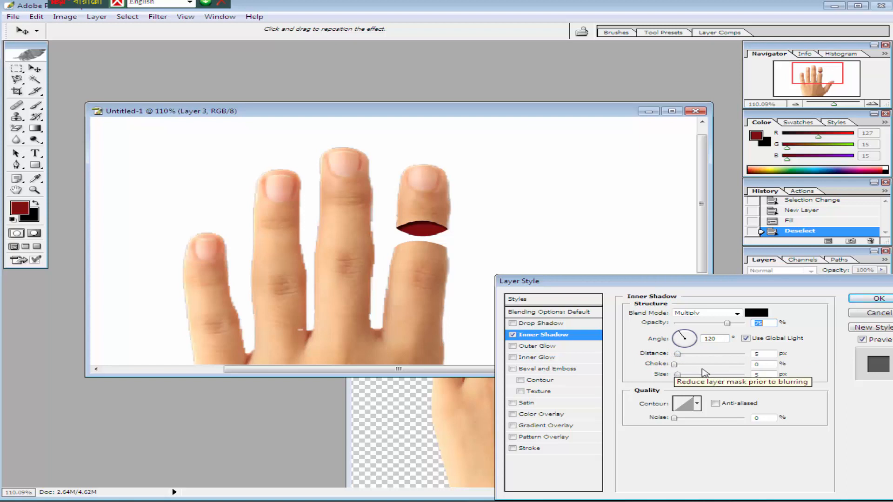
pyautogui.click(765, 375)
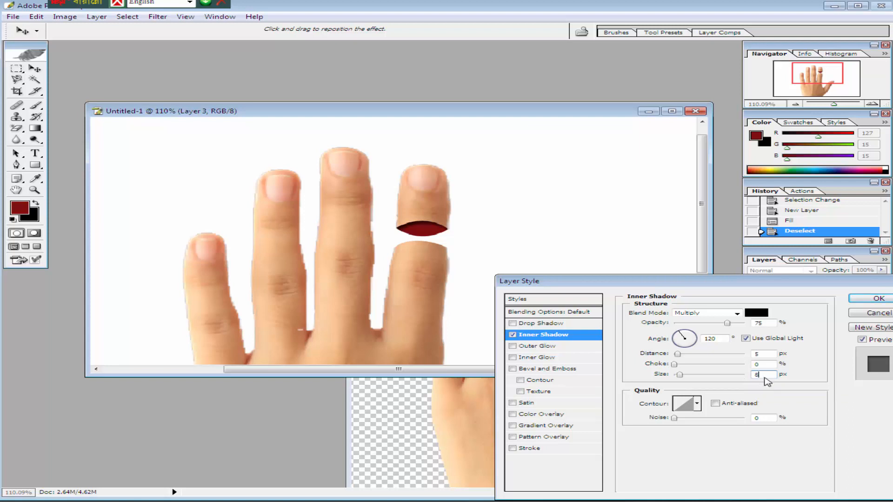
pyautogui.moveTo(764, 375); pyautogui.dragTo(727, 374)
pyautogui.write('10')
pyautogui.click(875, 302)
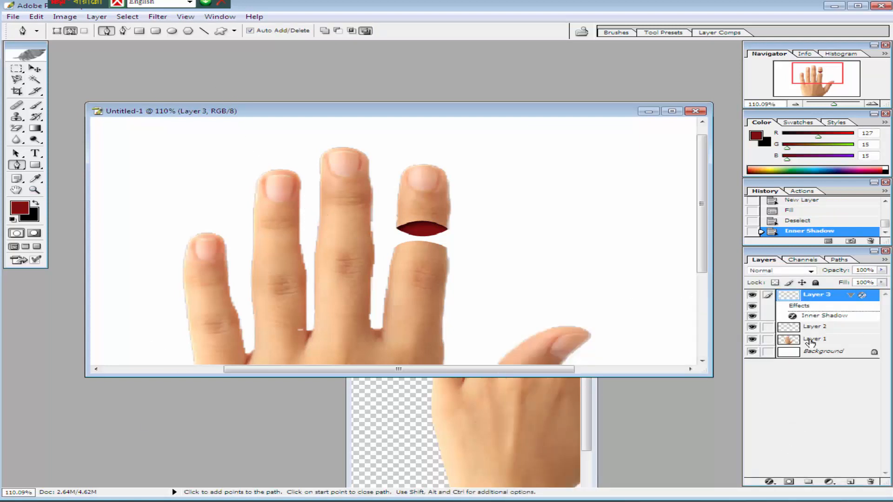
# - On the hand layer, draw a closed Pen path of two parallel arcs forming a thin band across the upper middle finger
pyautogui.click(823, 343)
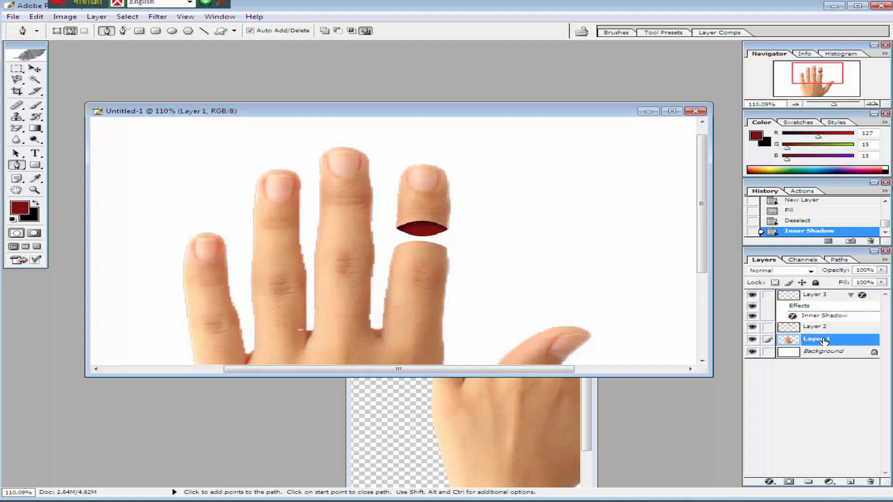
pyautogui.click(312, 219)
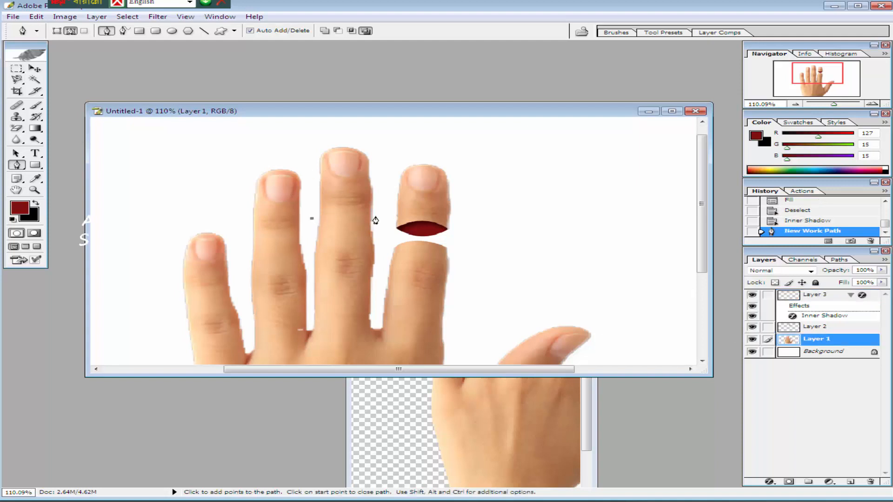
pyautogui.moveTo(383, 219); pyautogui.dragTo(418, 245)
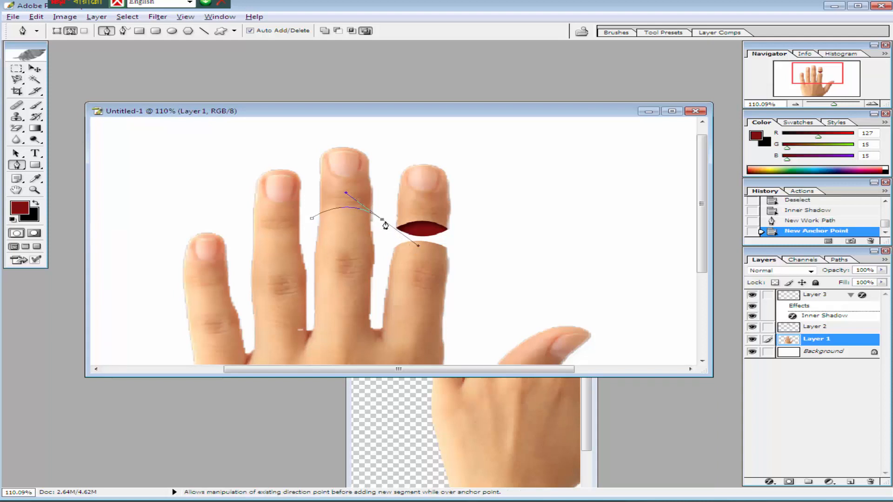
pyautogui.click(382, 220)
pyautogui.moveTo(382, 228); pyautogui.dragTo(382, 227)
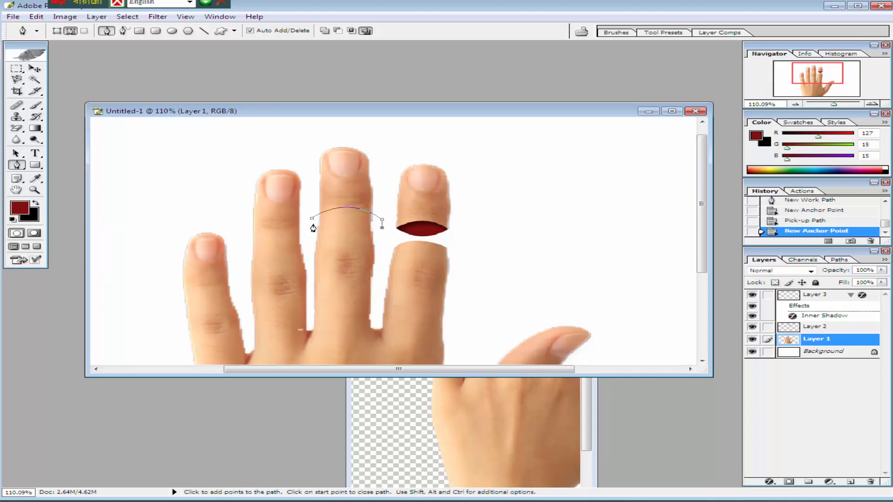
pyautogui.moveTo(312, 231); pyautogui.dragTo(287, 257)
pyautogui.click(311, 231)
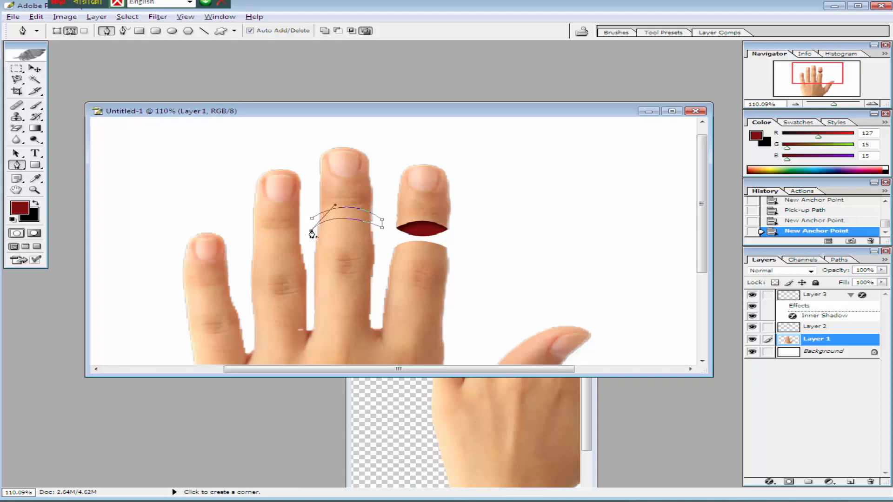
pyautogui.click(312, 222)
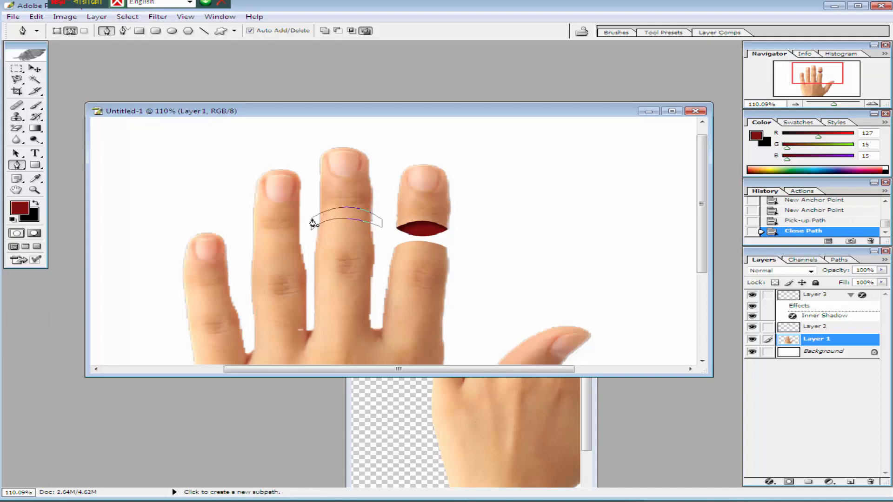
# - Convert the band path across the middle finger into a selection and cut it out of the hand layer
pyautogui.hotkey('ctrl', 'Return')
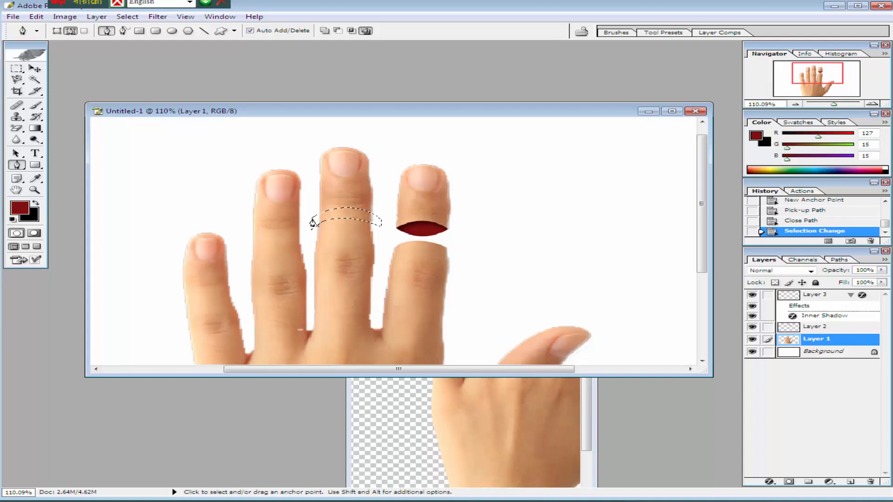
pyautogui.hotkey('ctrl', 'x')
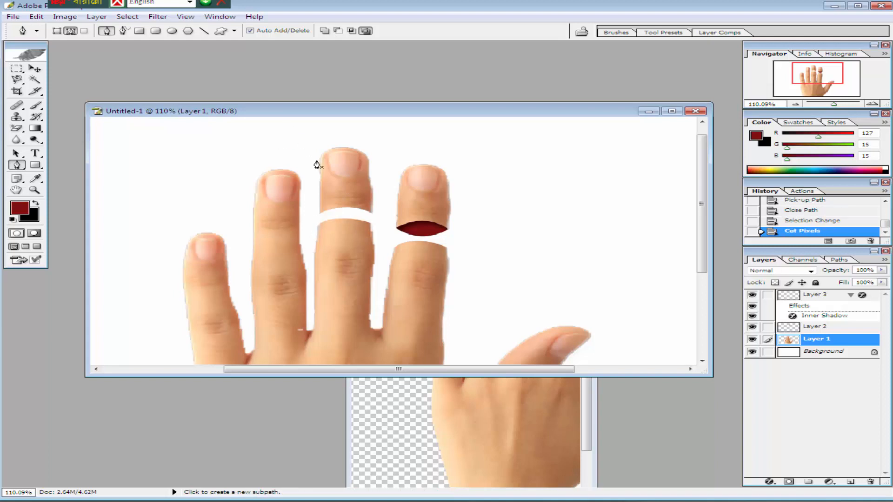
# - Draw a closed Pen path around the severed middle fingertip, running through the gap below it, and convert it into a selection
pyautogui.click(340, 134)
pyautogui.click(375, 150)
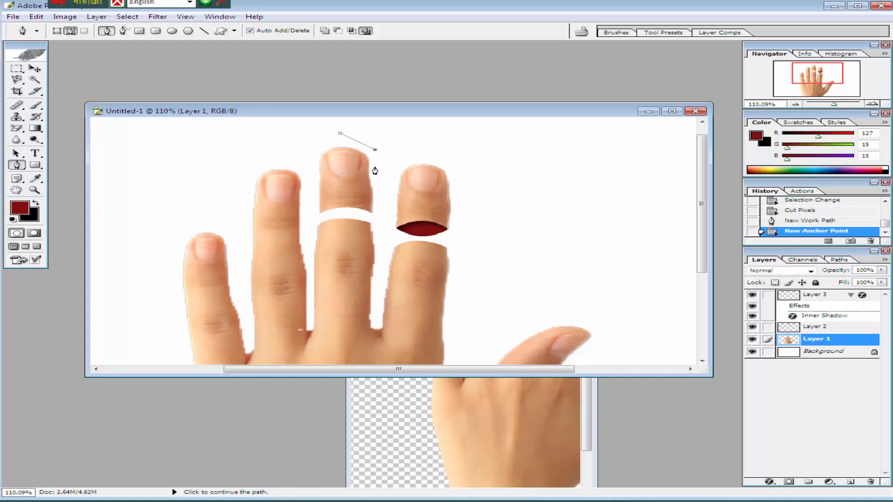
pyautogui.click(377, 176)
pyautogui.moveTo(378, 196); pyautogui.dragTo(344, 218)
pyautogui.click(380, 222)
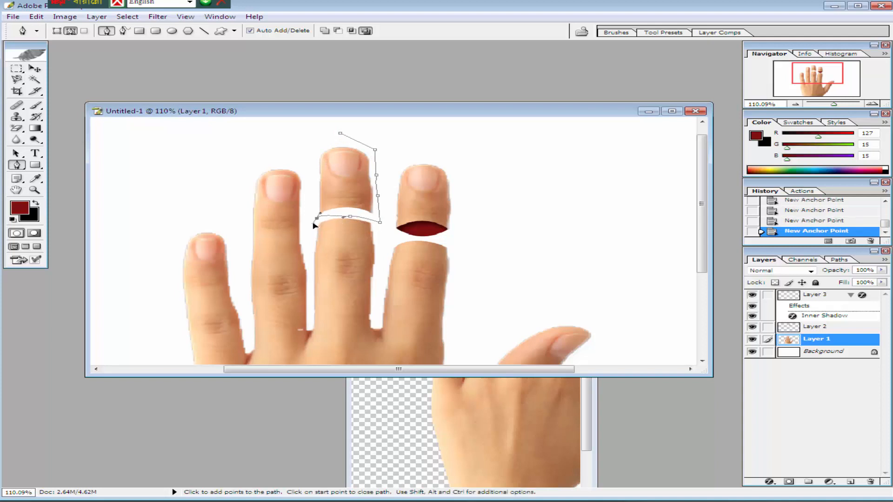
pyautogui.click(315, 148)
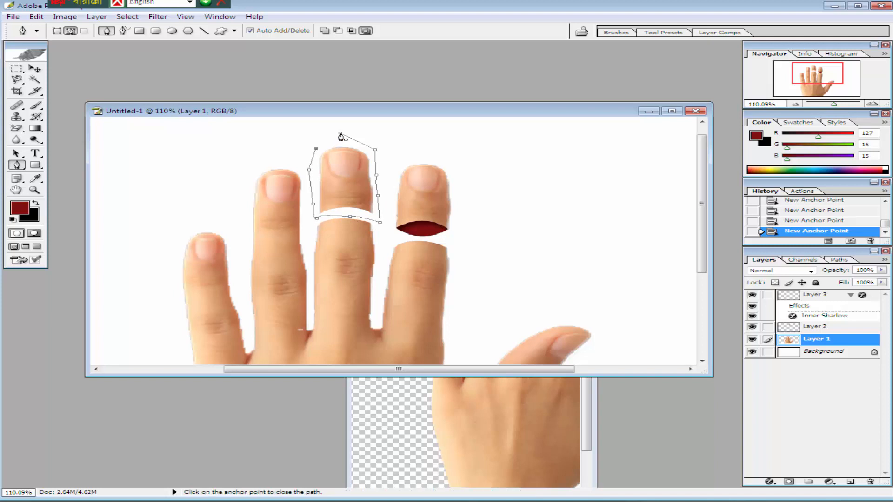
pyautogui.click(341, 135)
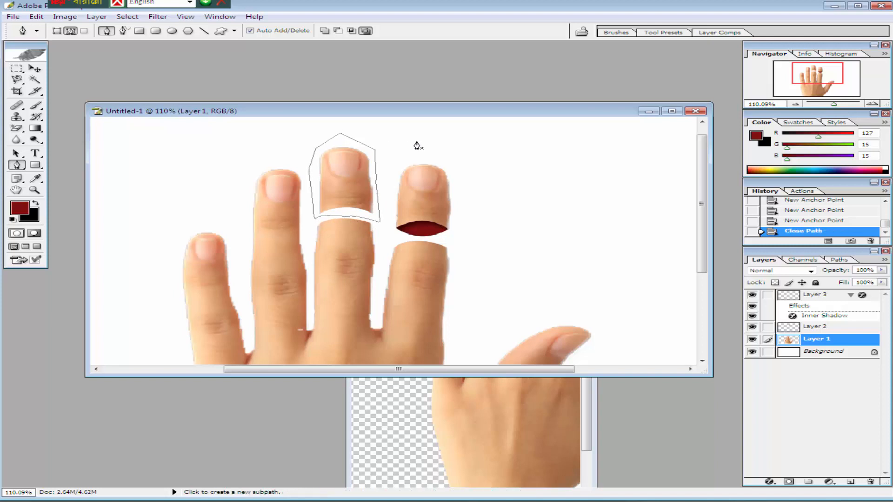
pyautogui.hotkey('ctrl', 'Return')
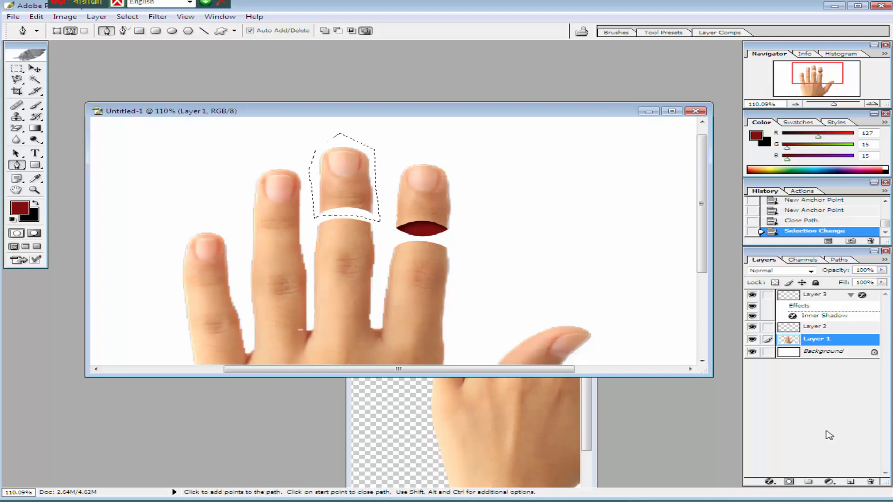
# - Transfer the selected middle fingertip from Layer 1 to a new layer and position it just above its stump with a small gap
pyautogui.click(850, 482)
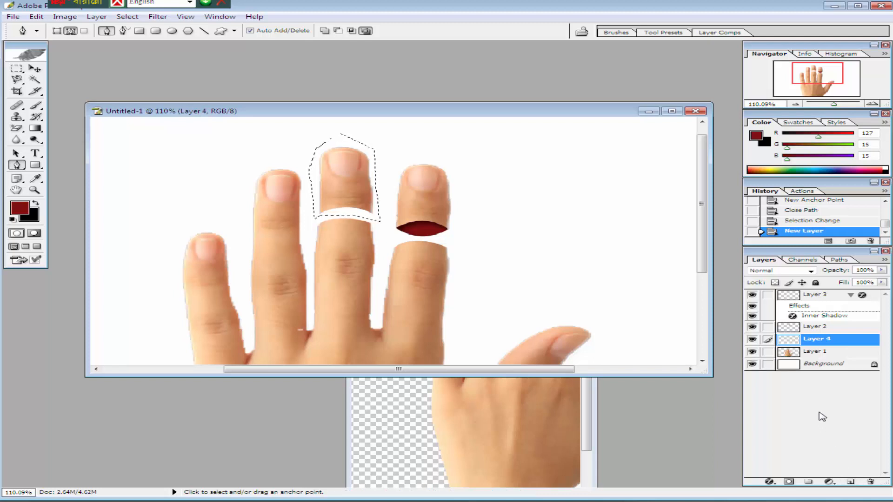
pyautogui.hotkey('ctrl', 'x')
pyautogui.click(453, 195)
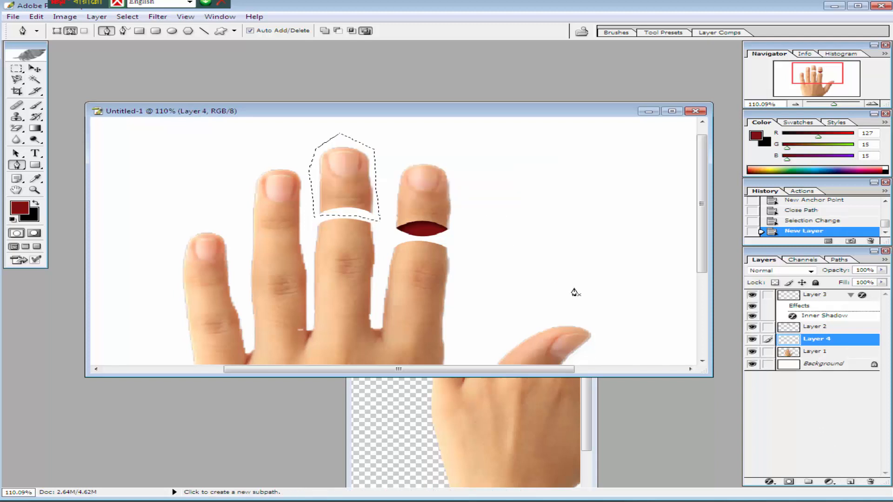
pyautogui.click(837, 352)
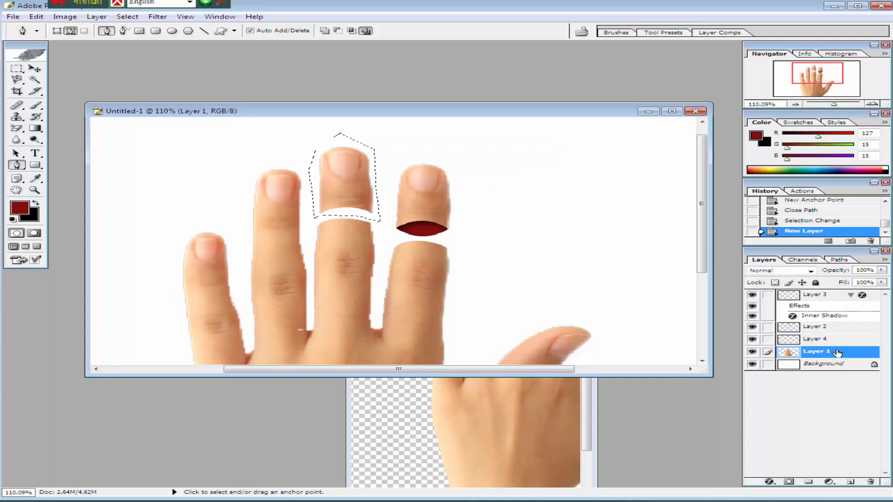
pyautogui.hotkey('ctrl', 'x')
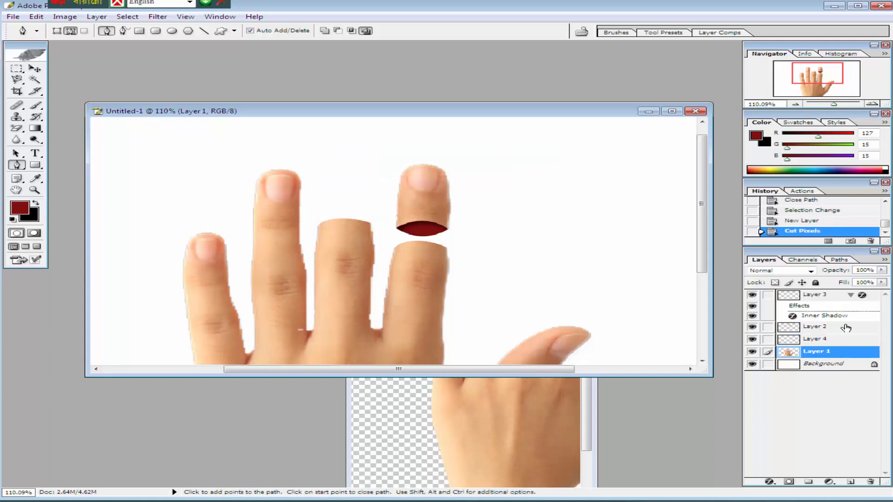
pyautogui.click(828, 340)
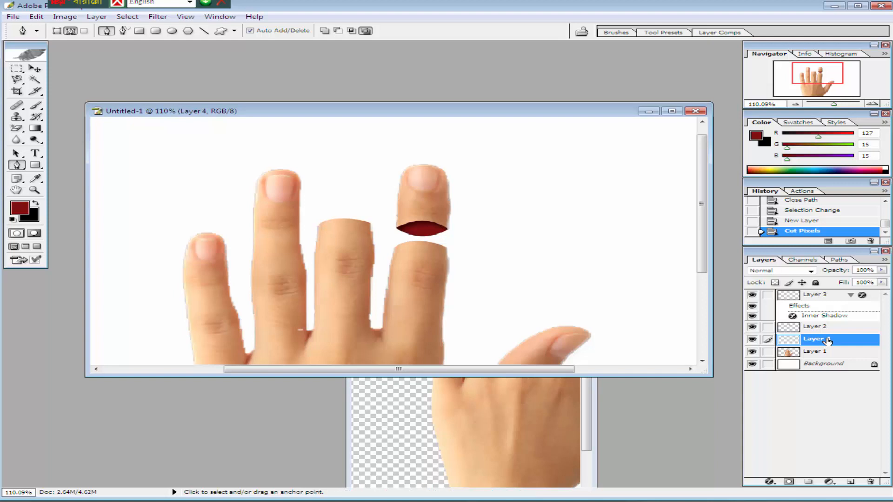
pyautogui.hotkey('ctrl', 'v')
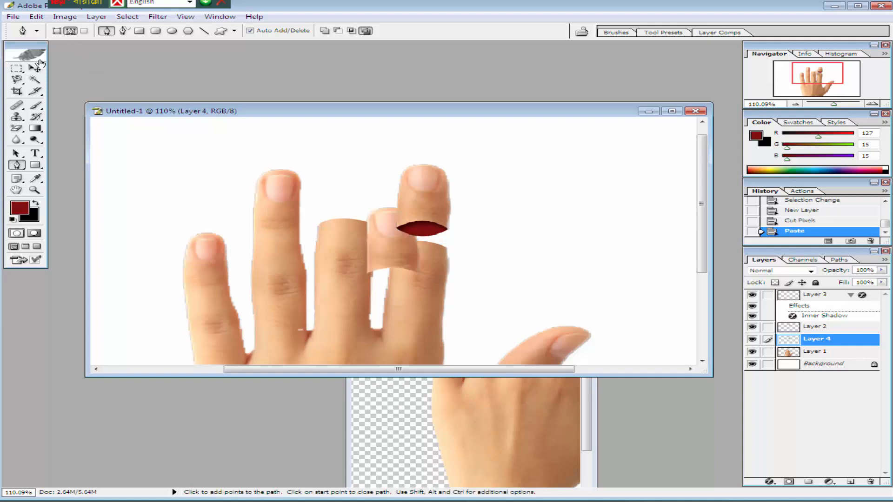
pyautogui.click(33, 69)
pyautogui.moveTo(409, 253); pyautogui.dragTo(343, 182)
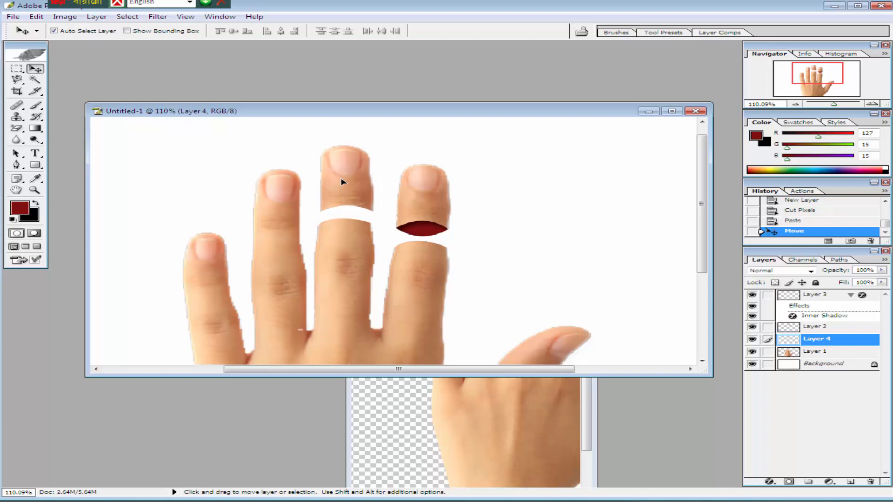
# - Draw a closed lens-shaped Pen path along the lower edge of the detached middle fingertip and convert it into a selection
pyautogui.click(16, 165)
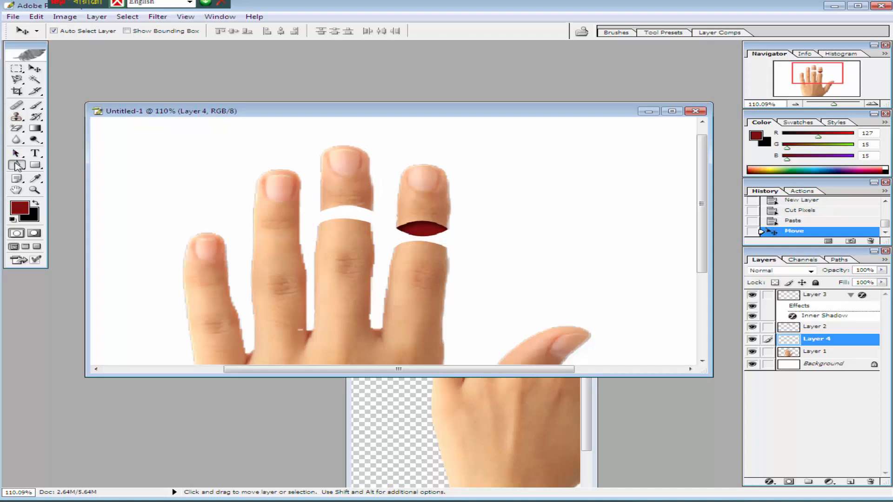
pyautogui.click(319, 212)
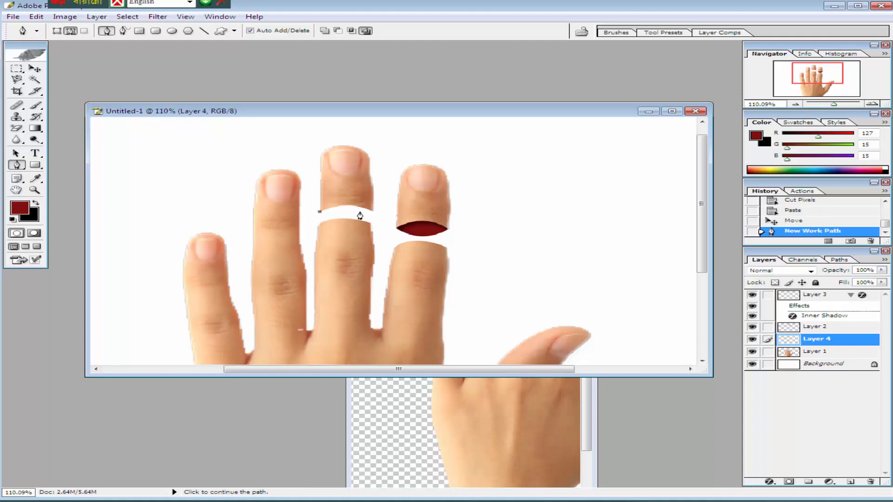
pyautogui.moveTo(375, 213); pyautogui.dragTo(402, 230)
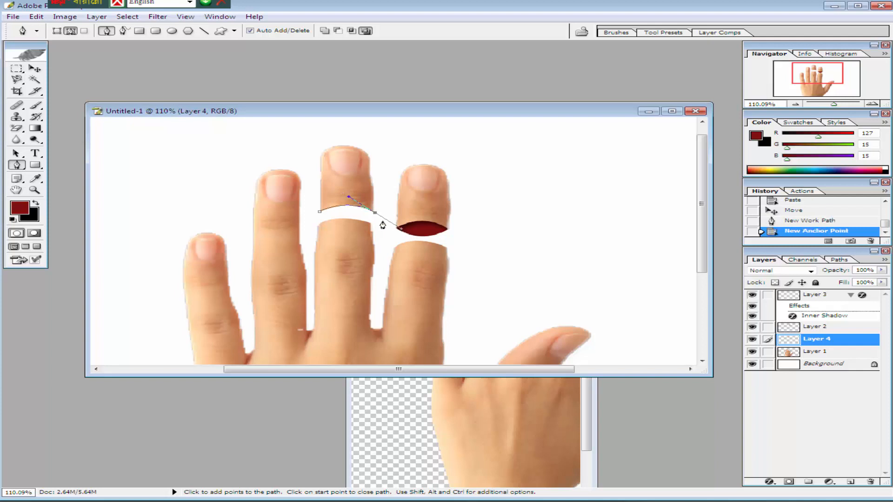
pyautogui.keyDown('alt'); pyautogui.click(375, 212); pyautogui.keyUp('alt')
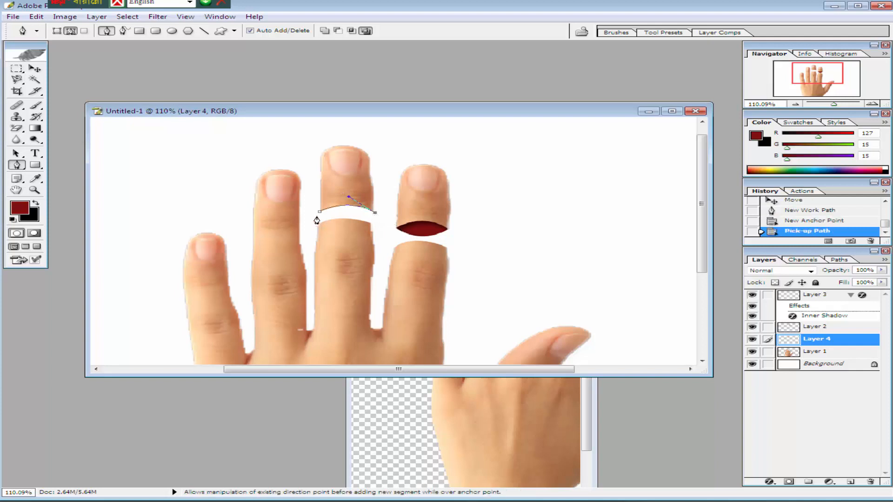
pyautogui.moveTo(320, 213); pyautogui.dragTo(297, 195)
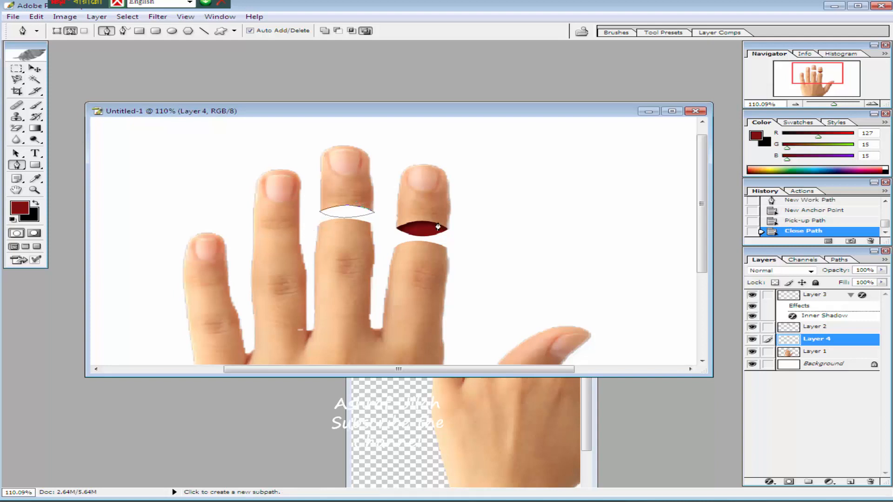
pyautogui.hotkey('ctrl', 'Return')
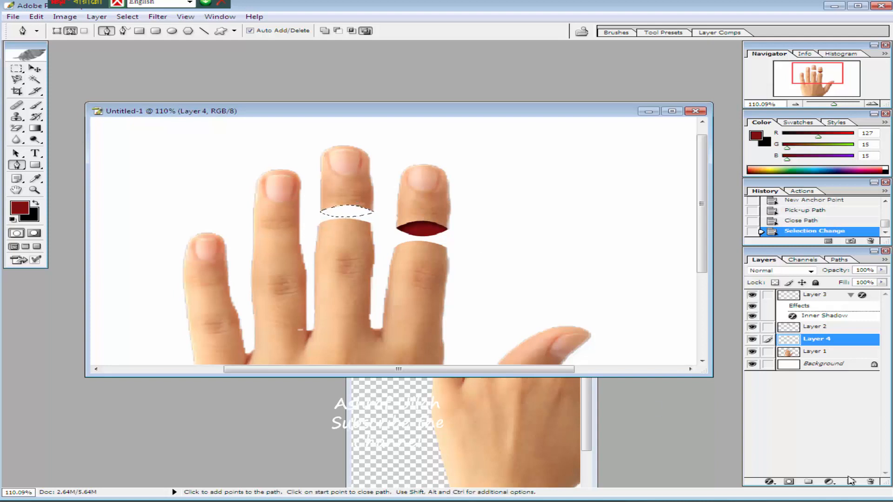
# - Fill the lens-shaped selection under the middle fingertip with the dark red foreground color on a new layer, and deselect it
pyautogui.click(850, 481)
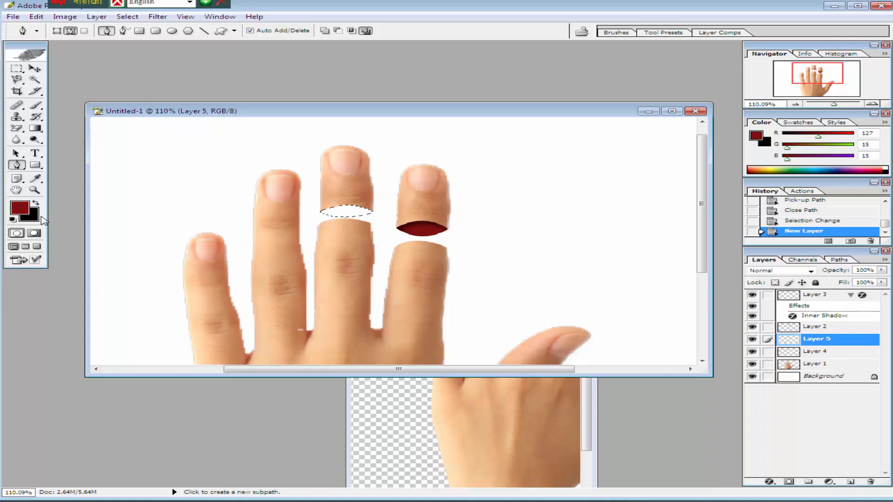
pyautogui.hotkey('alt', 'BackSpace')
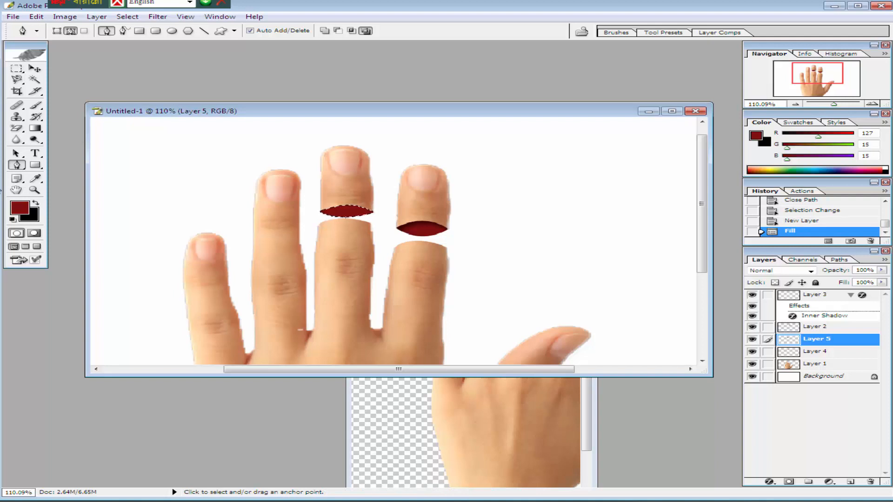
pyautogui.hotkey('ctrl', 'd')
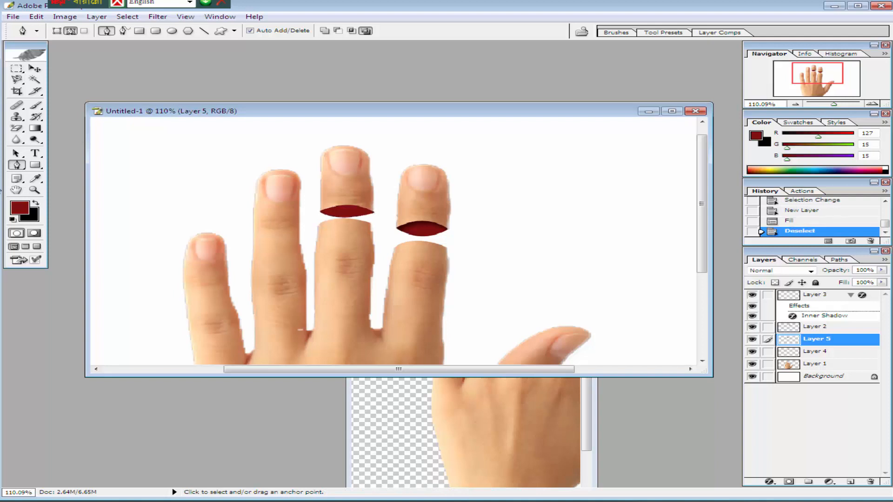
# - Add an Inner Shadow to the middle finger's red cut surface on Layer 5 with a size of 10 px and a slightly increased distance
pyautogui.click(770, 481)
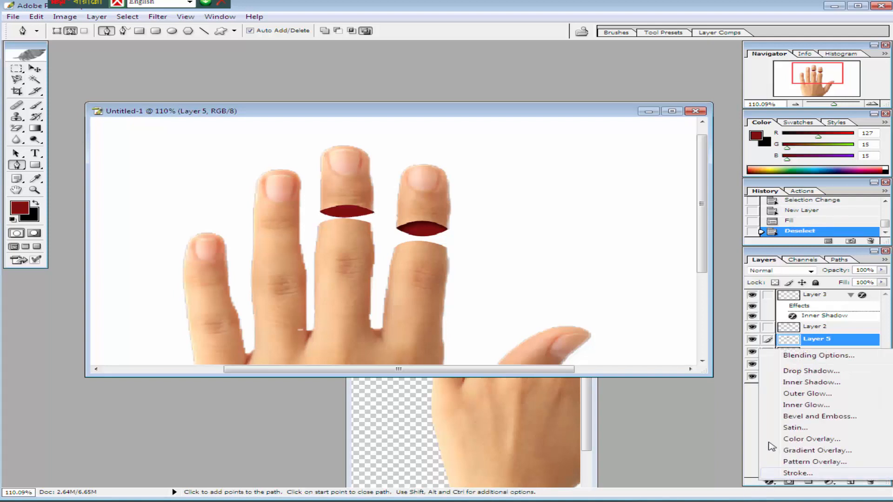
pyautogui.click(795, 386)
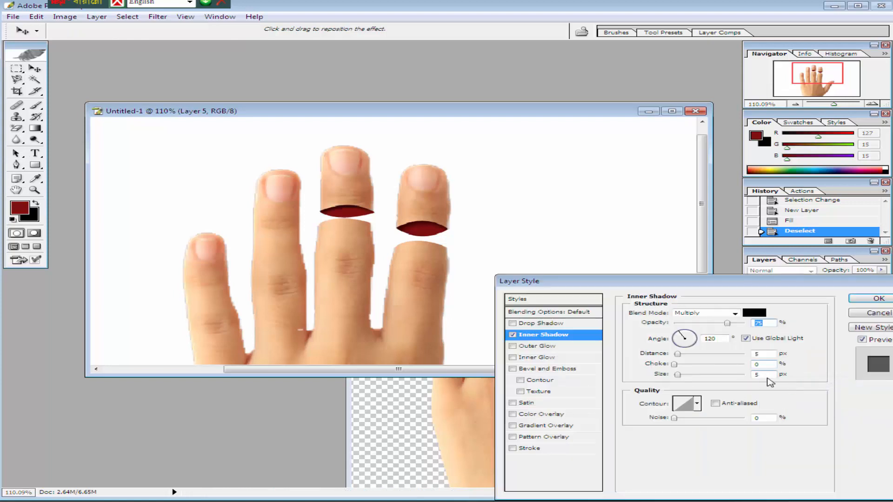
pyautogui.doubleClick(770, 374)
pyautogui.write('10')
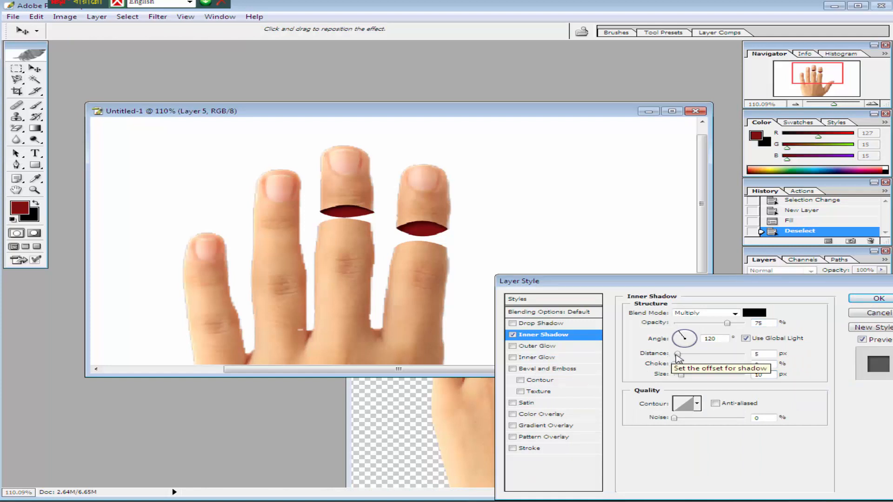
pyautogui.moveTo(678, 355); pyautogui.dragTo(681, 354)
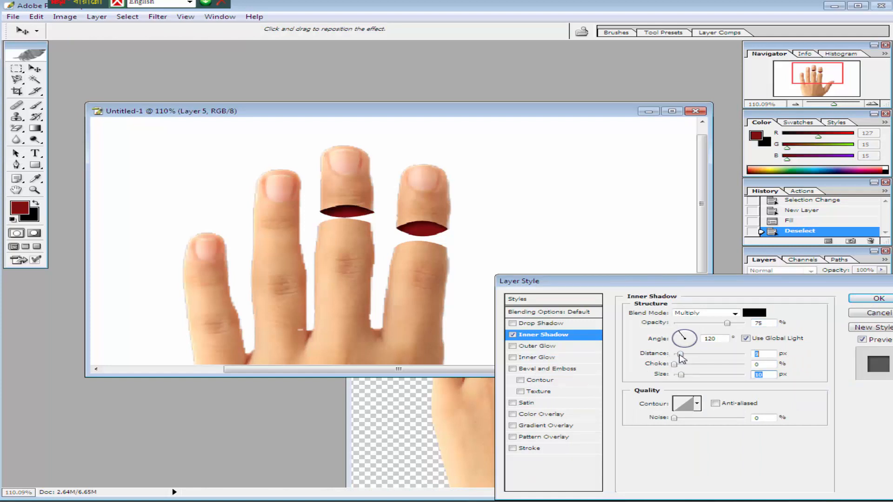
pyautogui.click(879, 299)
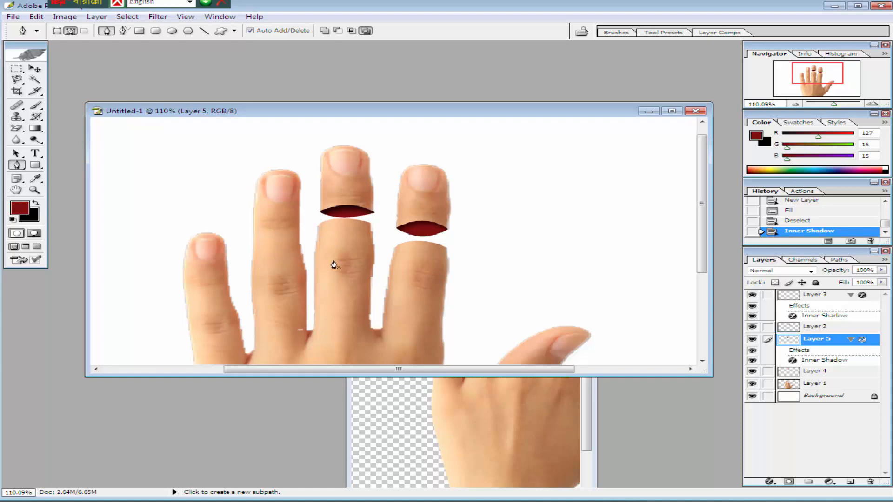
# - On the hand layer, draw a closed Pen path of two roughly parallel arcs forming a thin band across the little finger below its nail
pyautogui.moveTo(365, 270); pyautogui.dragTo(391, 256)
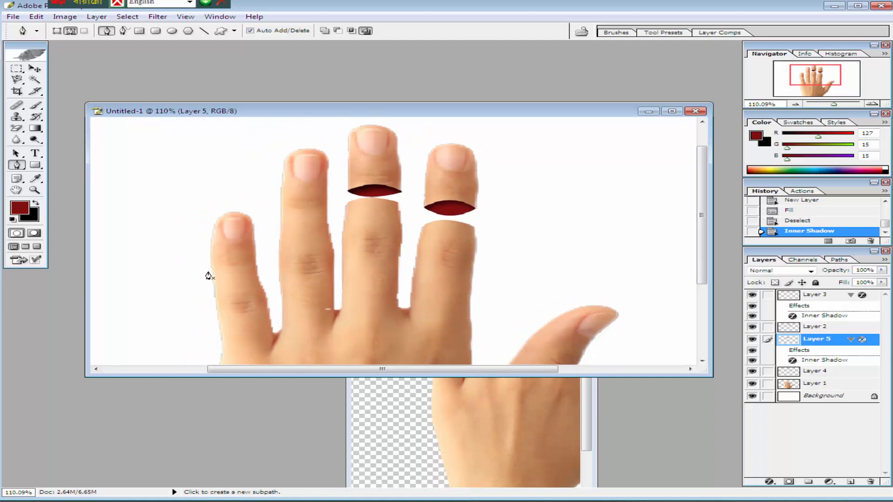
pyautogui.click(821, 384)
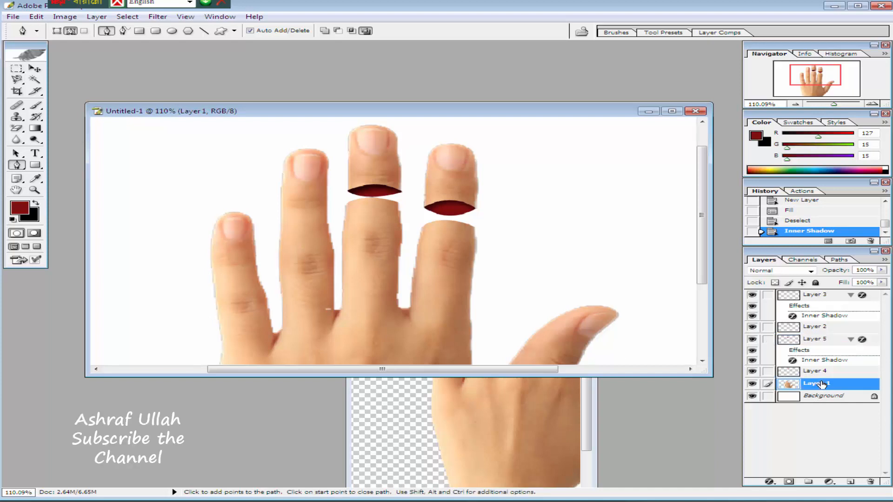
pyautogui.click(204, 278)
pyautogui.moveTo(265, 272); pyautogui.dragTo(303, 302)
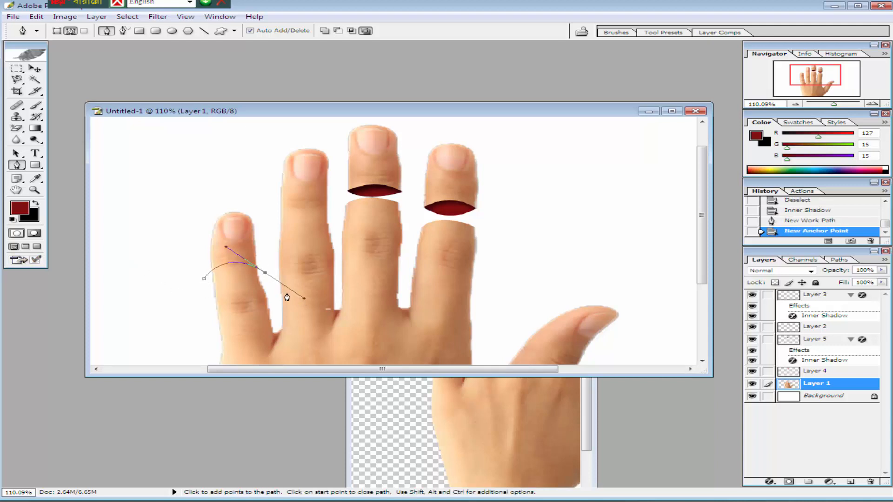
pyautogui.keyDown('alt'); pyautogui.click(265, 272); pyautogui.keyUp('alt')
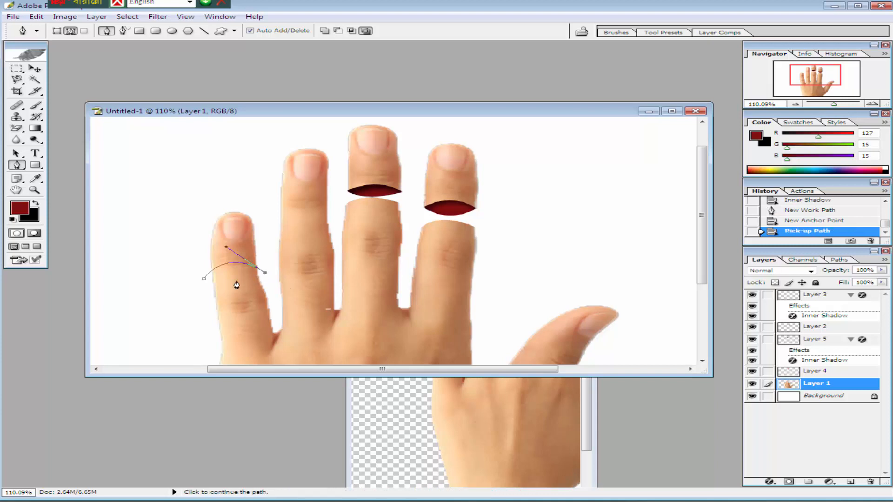
pyautogui.click(268, 280)
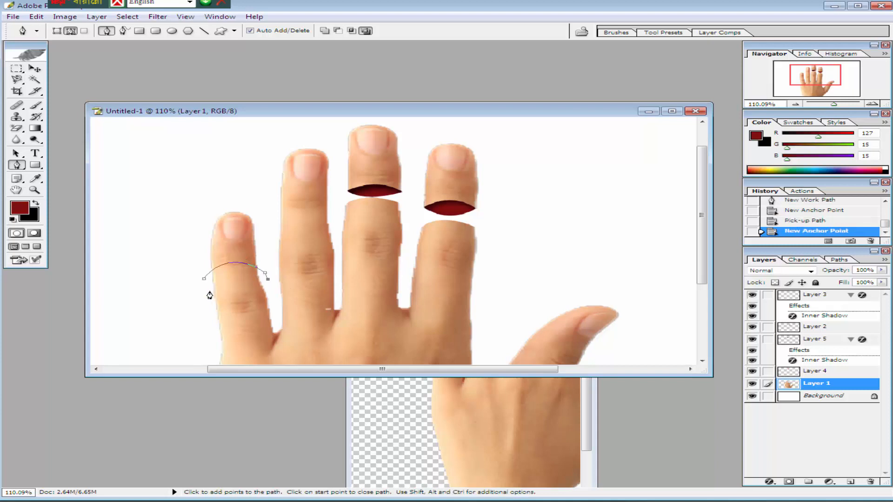
pyautogui.moveTo(210, 292); pyautogui.dragTo(203, 316)
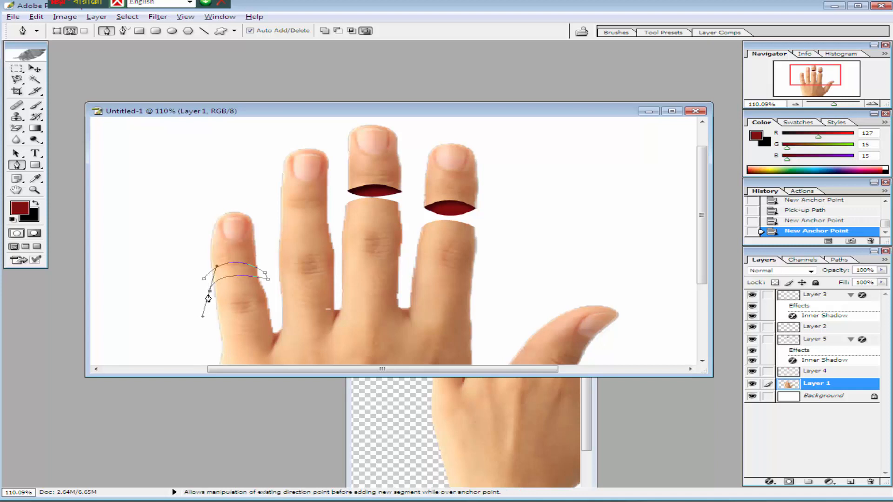
pyautogui.keyDown('alt'); pyautogui.click(209, 292); pyautogui.keyUp('alt')
pyautogui.click(205, 279)
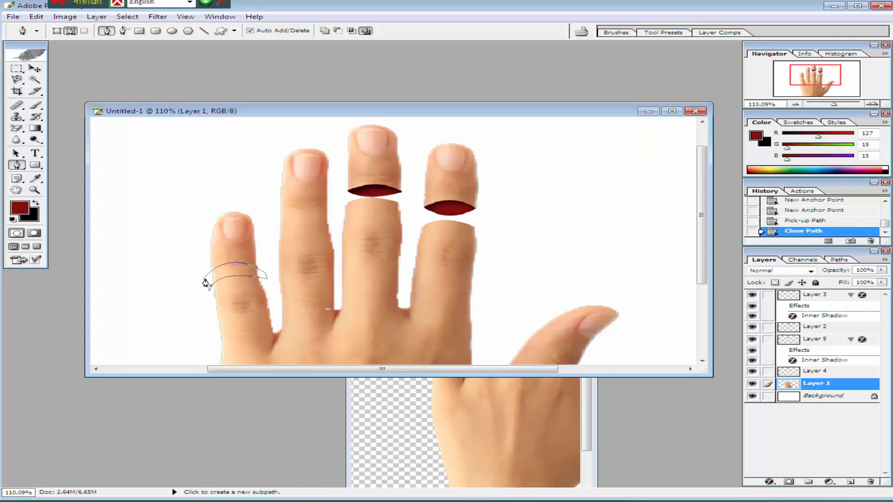
# - Cut the band path's area out of the little finger, and enclose the detached fingertip in a closed Pen path converted into a selection
pyautogui.hotkey('ctrl', 'Return')
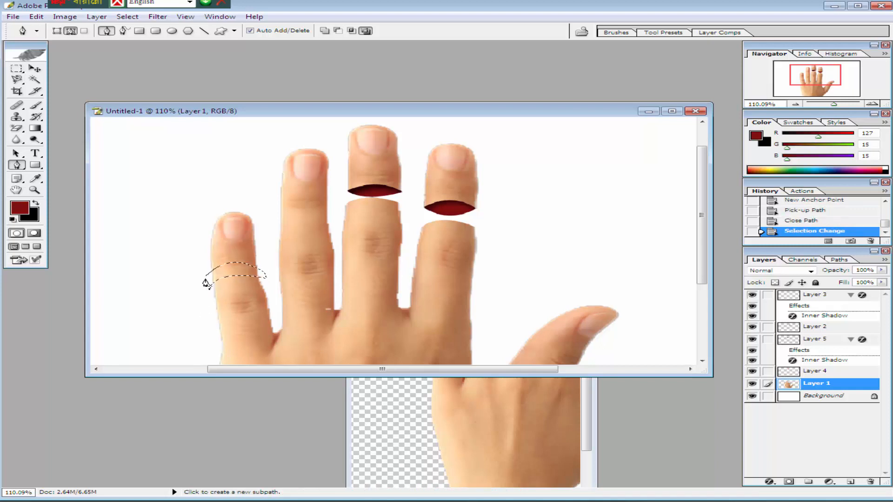
pyautogui.hotkey('ctrl', 'x')
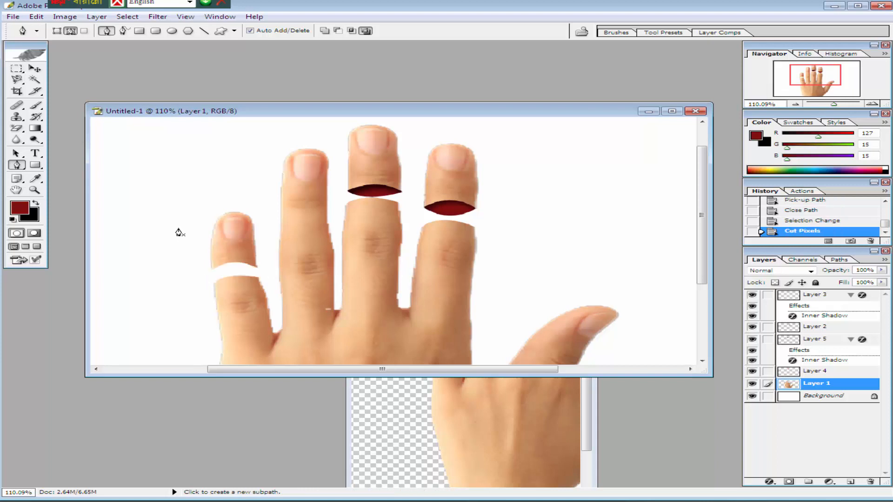
pyautogui.click(213, 201)
pyautogui.click(262, 215)
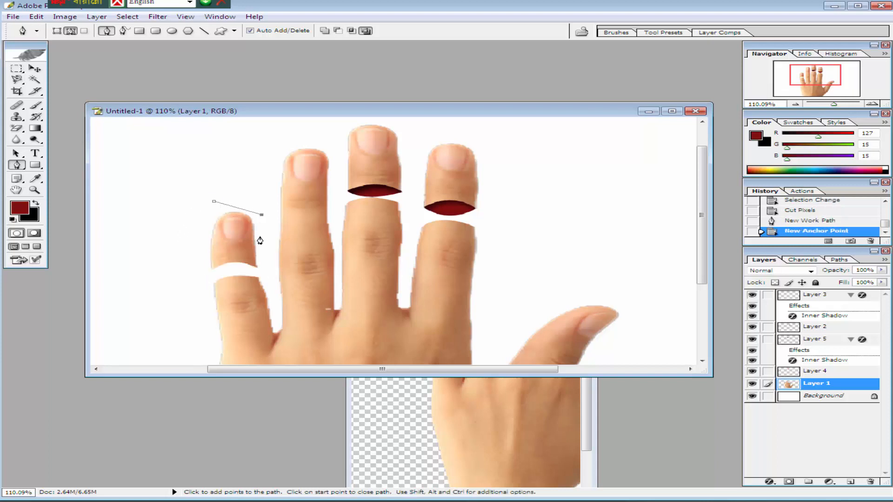
pyautogui.moveTo(264, 249); pyautogui.dragTo(265, 260)
pyautogui.click(261, 274)
pyautogui.click(246, 271)
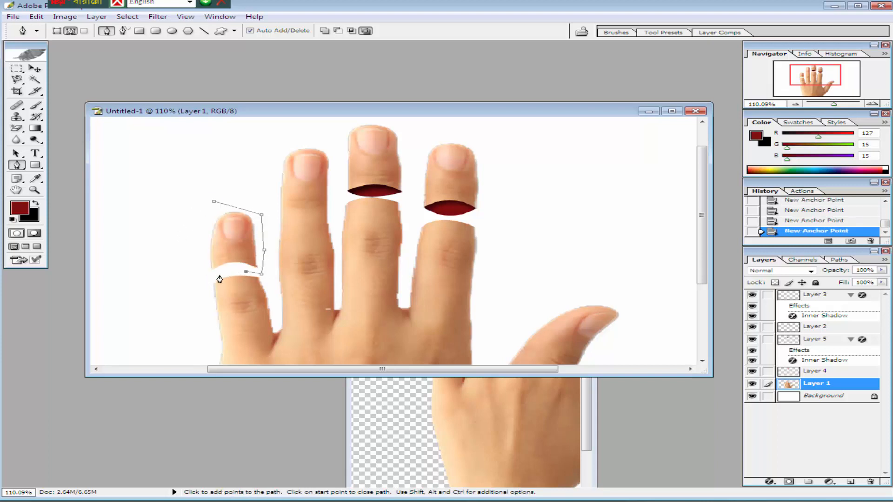
pyautogui.click(220, 275)
pyautogui.click(197, 281)
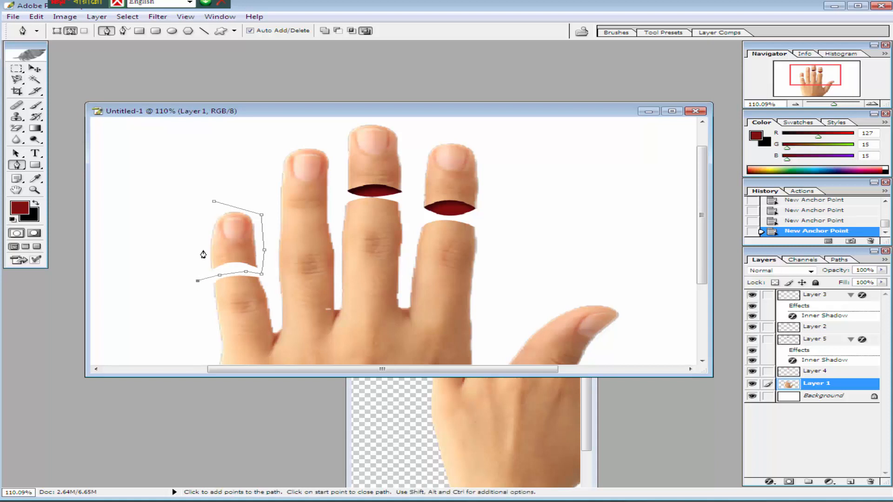
pyautogui.click(214, 202)
pyautogui.hotkey('ctrl', 'Return')
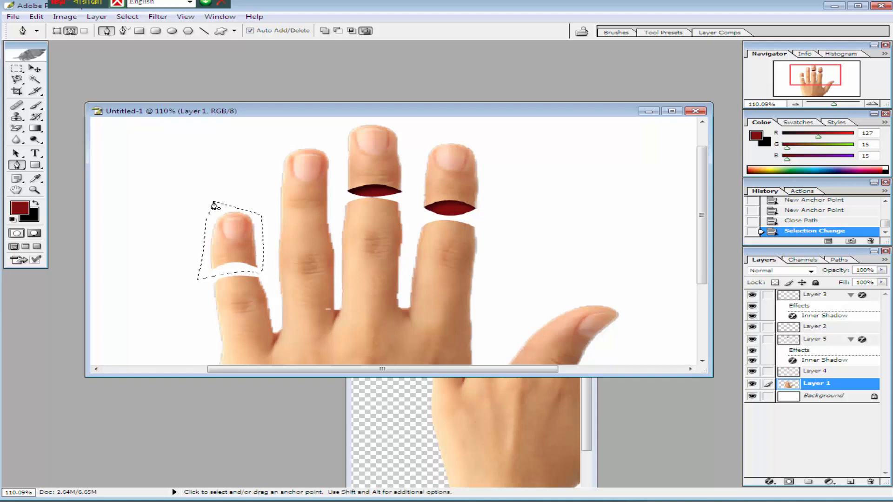
# - Cut the selected little fingertip from the hand layer, paste it on a new layer, and move it slightly above the finger stump
pyautogui.hotkey('ctrl', 'x')
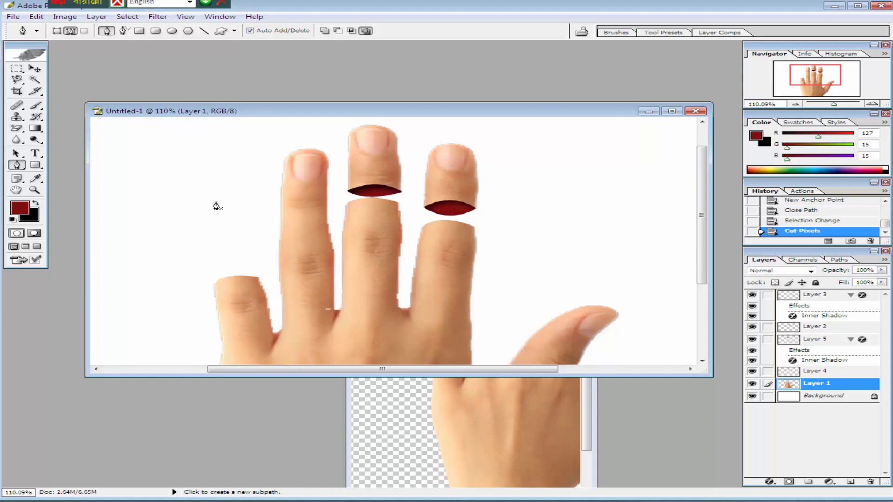
pyautogui.click(850, 482)
pyautogui.hotkey('ctrl', 'v')
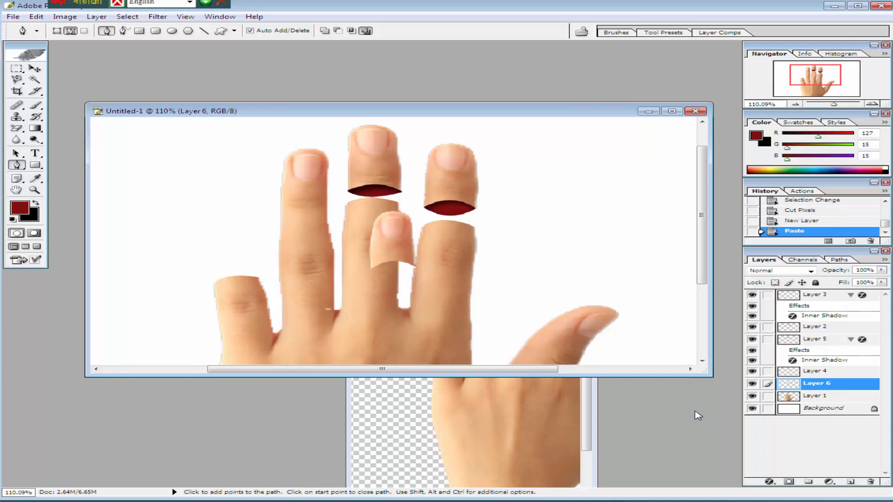
pyautogui.click(34, 68)
pyautogui.moveTo(392, 235); pyautogui.dragTo(228, 237)
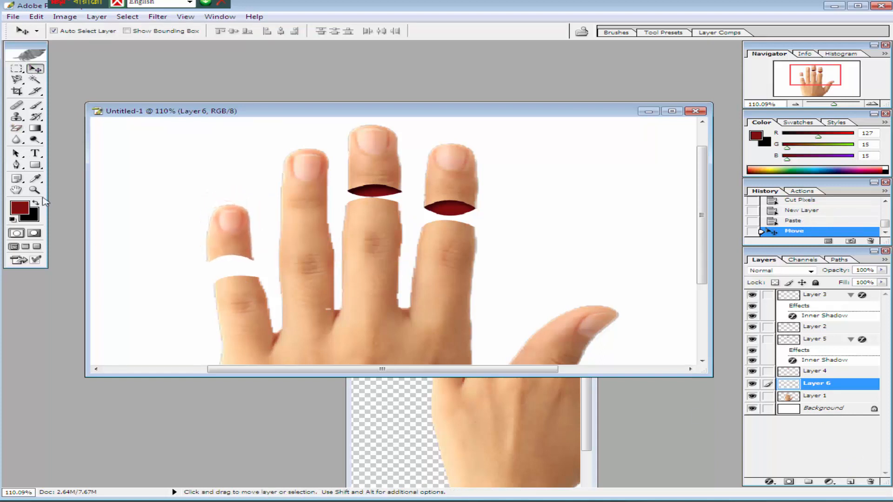
# - Draw a closed lens-shaped Pen path along the lower edge of the detached little fingertip and convert it into a selection
pyautogui.click(17, 164)
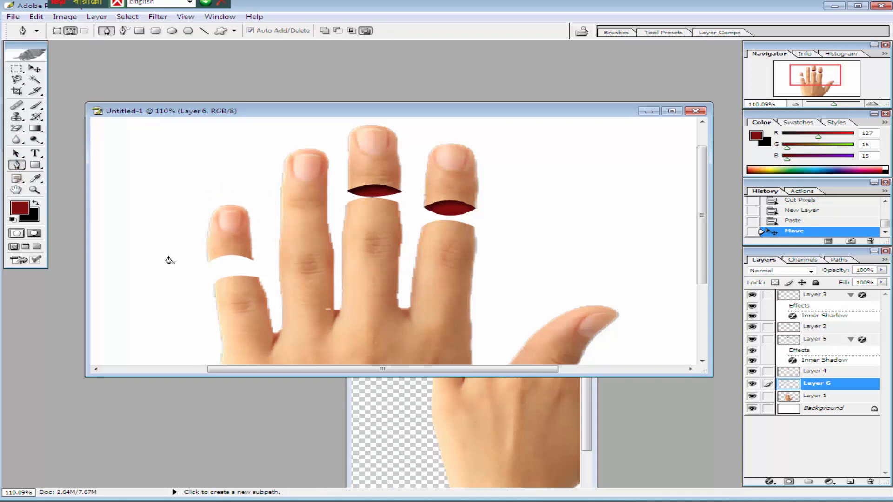
pyautogui.click(206, 263)
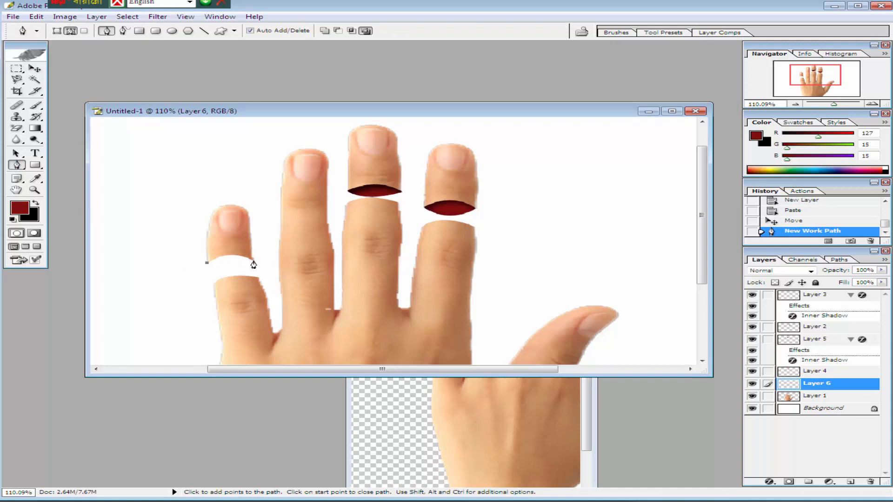
pyautogui.moveTo(254, 261); pyautogui.dragTo(278, 275)
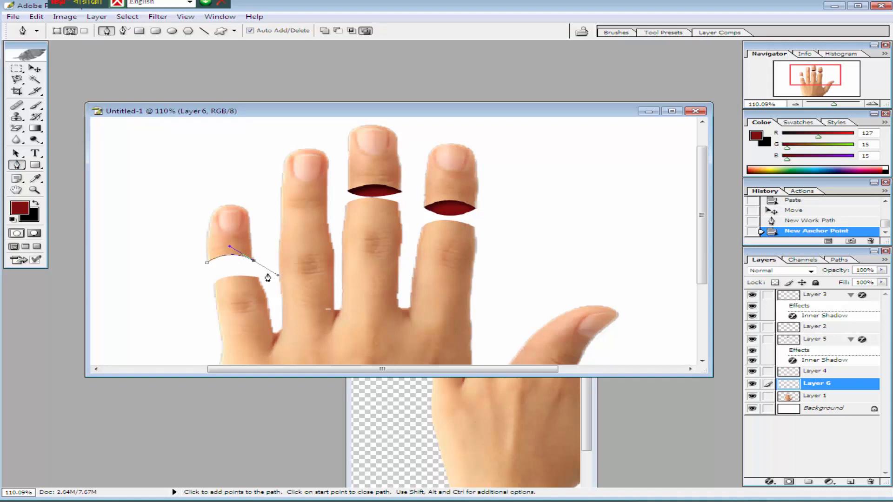
pyautogui.keyDown('alt'); pyautogui.click(253, 261); pyautogui.keyUp('alt')
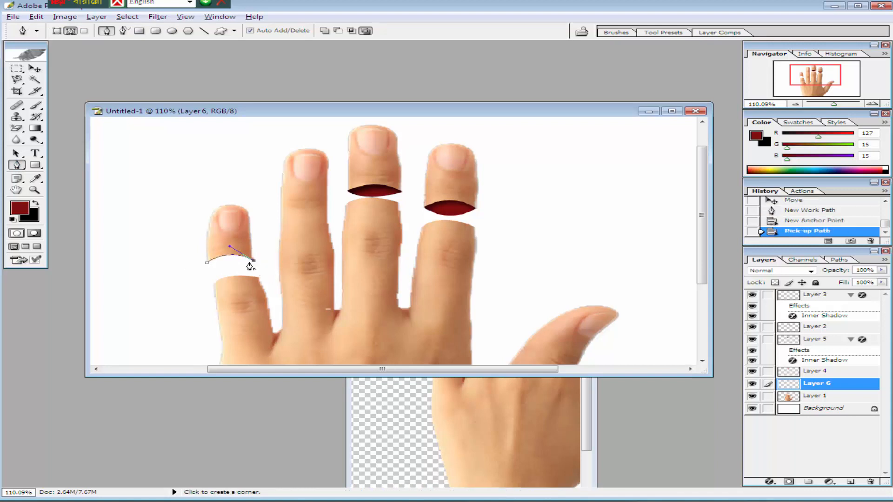
pyautogui.moveTo(210, 263); pyautogui.dragTo(189, 251)
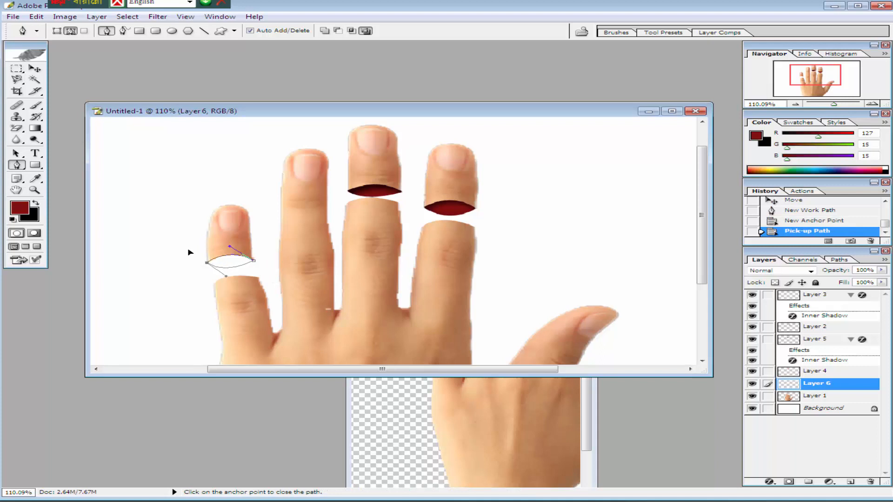
pyautogui.hotkey('ctrl', 'Return')
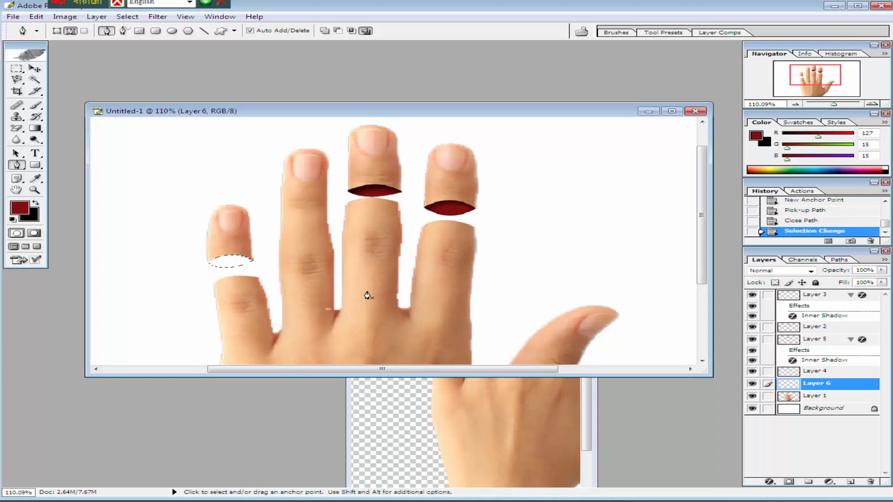
# - Fill the lens-shaped selection under the little fingertip with the dark red foreground color on a new layer, and deselect it
pyautogui.click(851, 482)
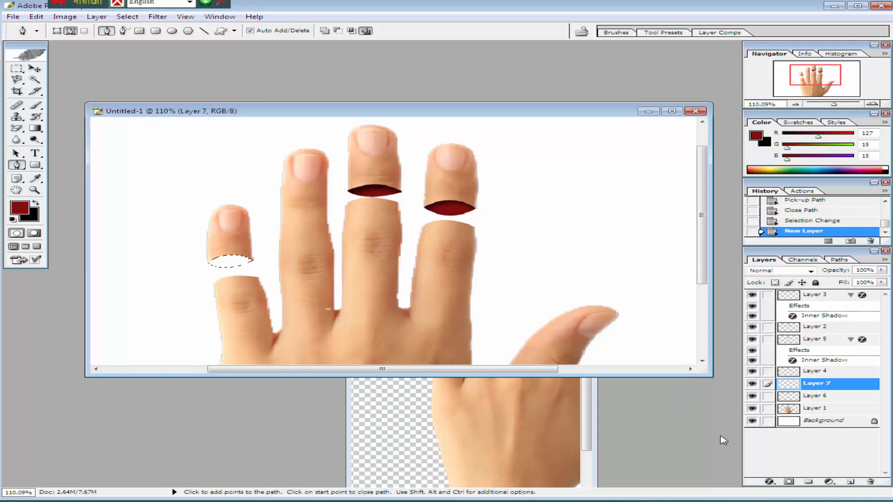
pyautogui.hotkey('alt', 'BackSpace')
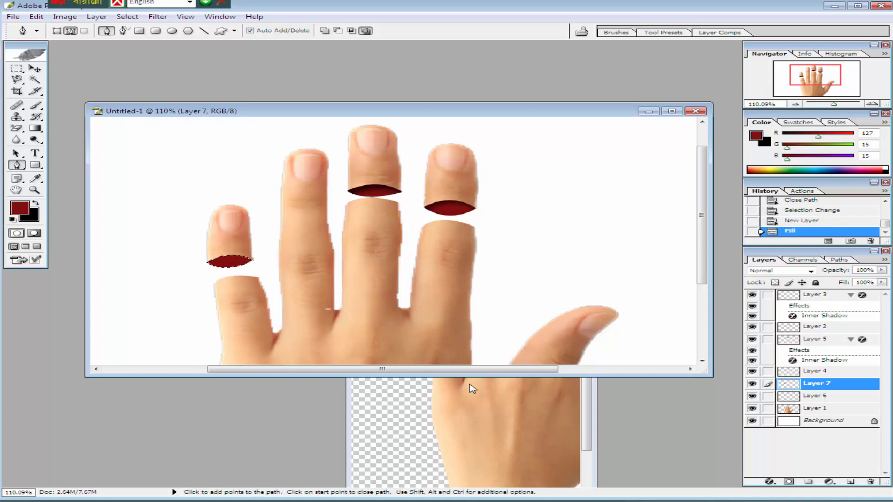
pyautogui.hotkey('ctrl', 'd')
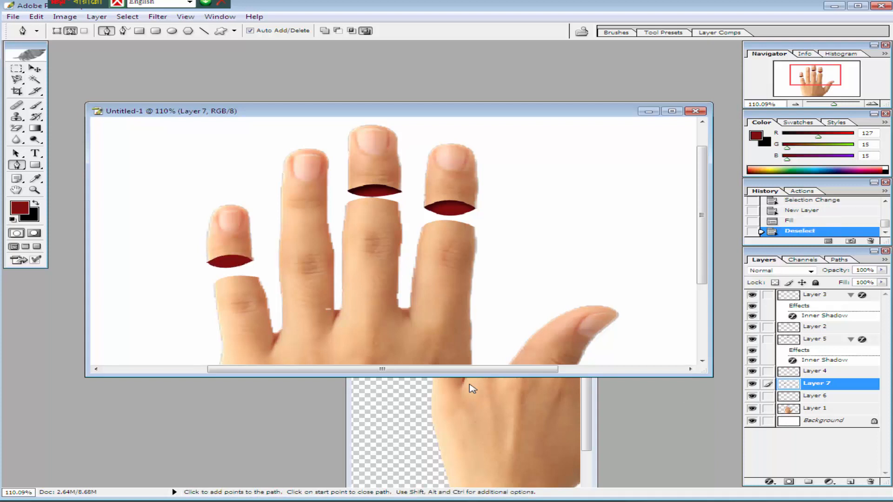
# - Add an Inner Shadow with a size of 10 px to the little finger's red cut surface on Layer 7
pyautogui.click(770, 482)
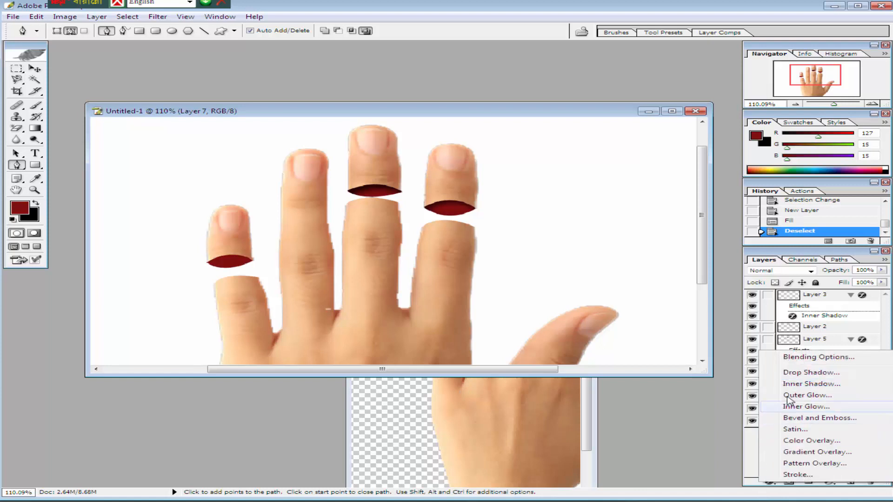
pyautogui.click(810, 385)
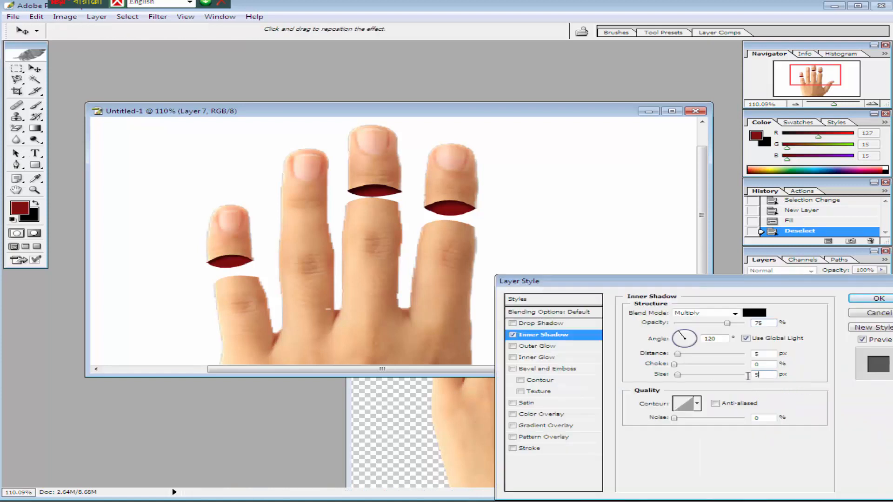
pyautogui.write('10')
pyautogui.click(878, 298)
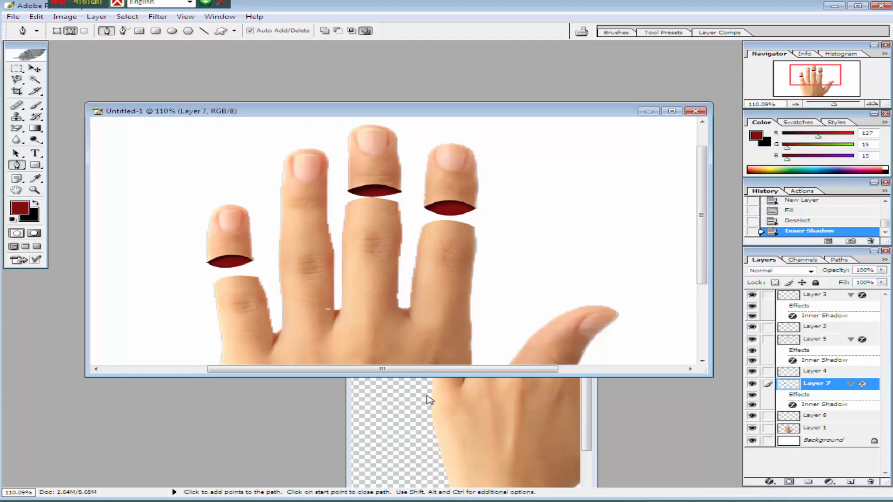
pyautogui.keyDown('ctrl'); pyautogui.keyDown('alt'); pyautogui.click(389, 309); pyautogui.keyUp('alt'); pyautogui.keyUp('ctrl')
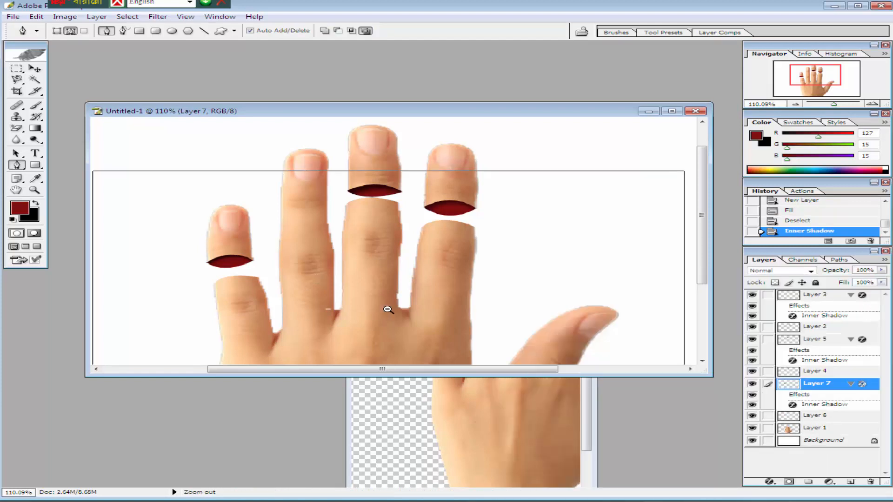
pyautogui.keyDown('ctrl'); pyautogui.keyDown('alt'); pyautogui.click(389, 275); pyautogui.keyUp('alt'); pyautogui.keyUp('ctrl')
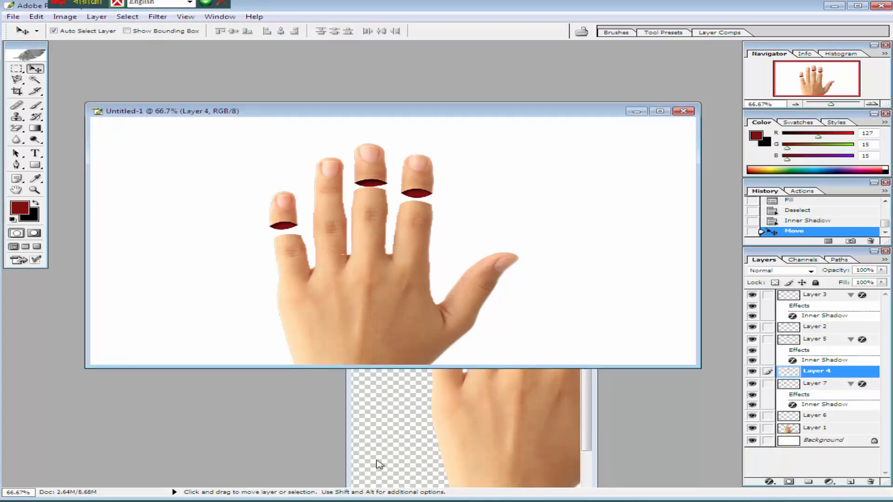
pyautogui.hotkey('alt', 'Tab')
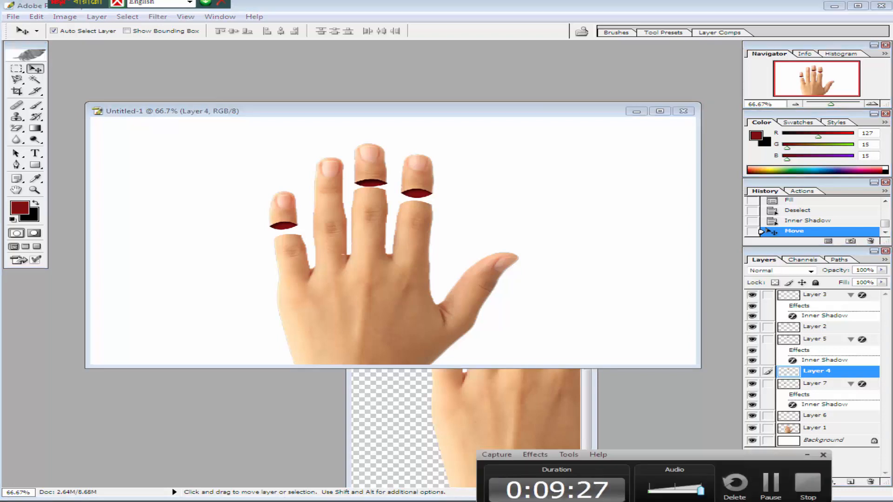
pyautogui.hotkey('alt', 'Tab')
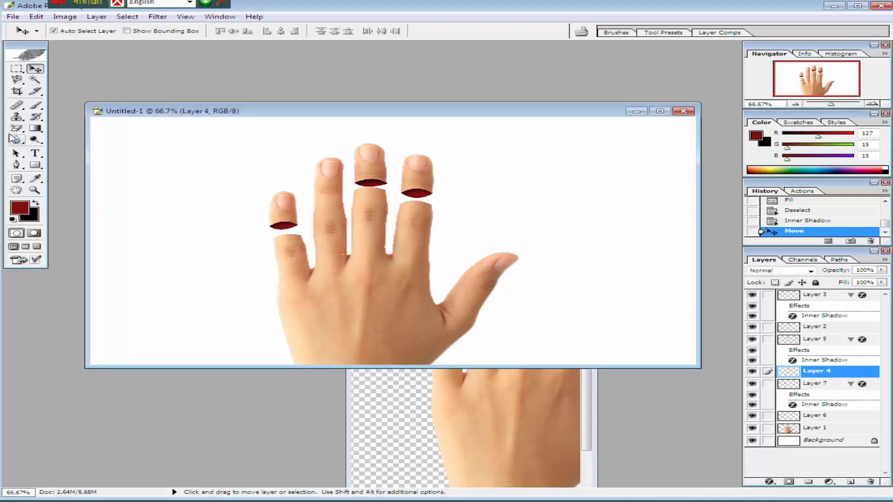
# - Draw a closed Pen path of two roughly parallel arcs forming a curved band across the thumb below its nail
pyautogui.click(17, 166)
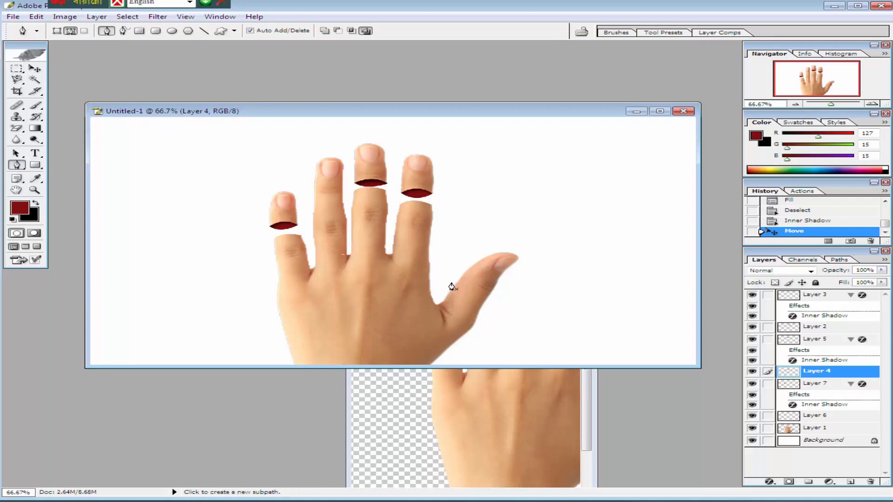
pyautogui.click(452, 279)
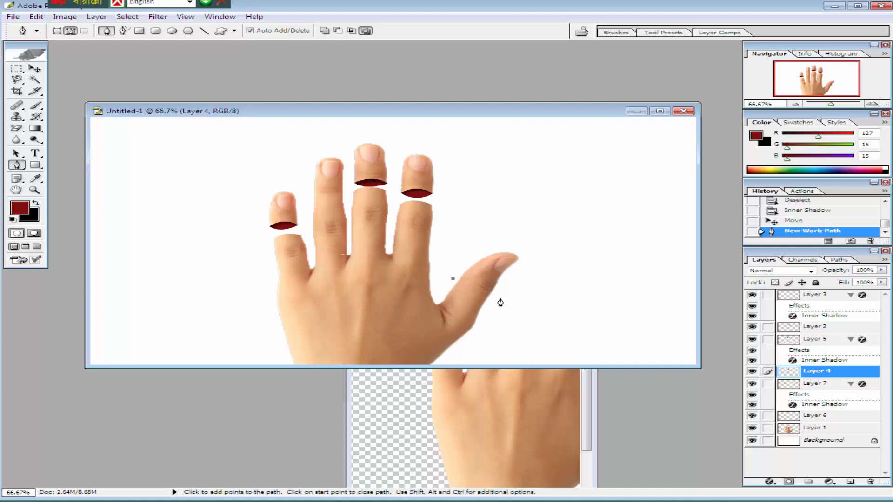
pyautogui.moveTo(500, 300); pyautogui.dragTo(501, 331)
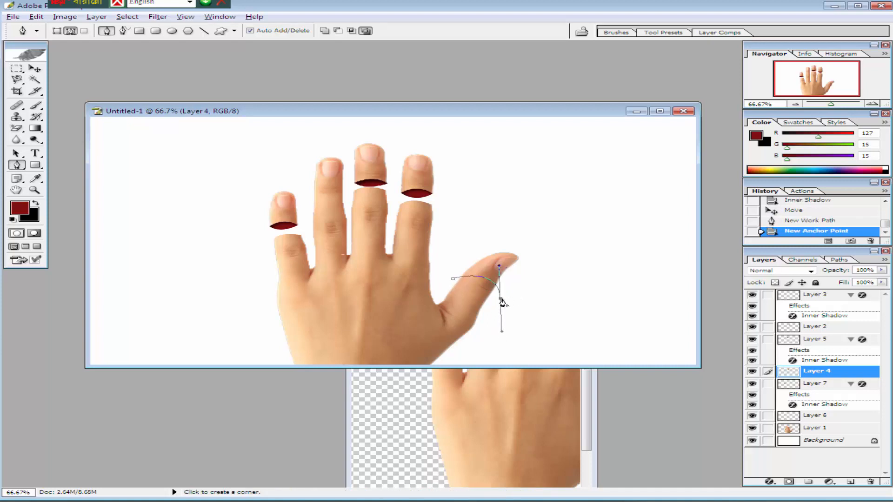
pyautogui.keyDown('alt'); pyautogui.click(501, 303); pyautogui.keyUp('alt')
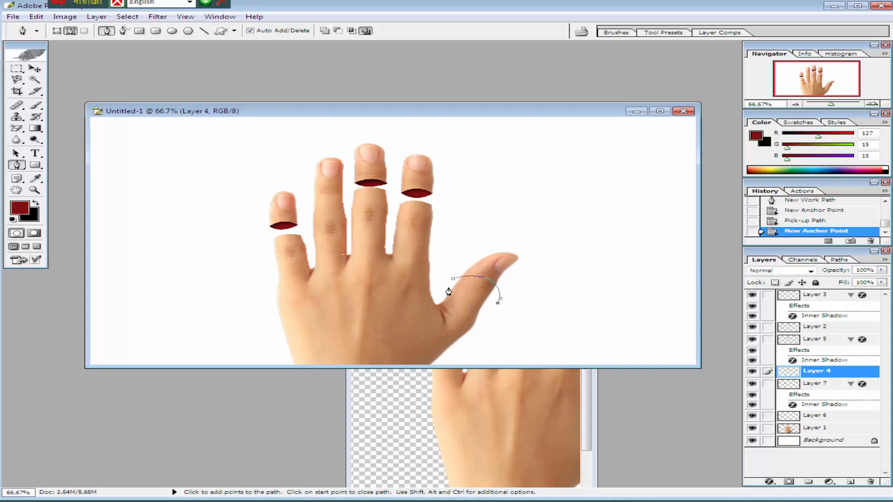
pyautogui.moveTo(449, 288); pyautogui.dragTo(414, 302)
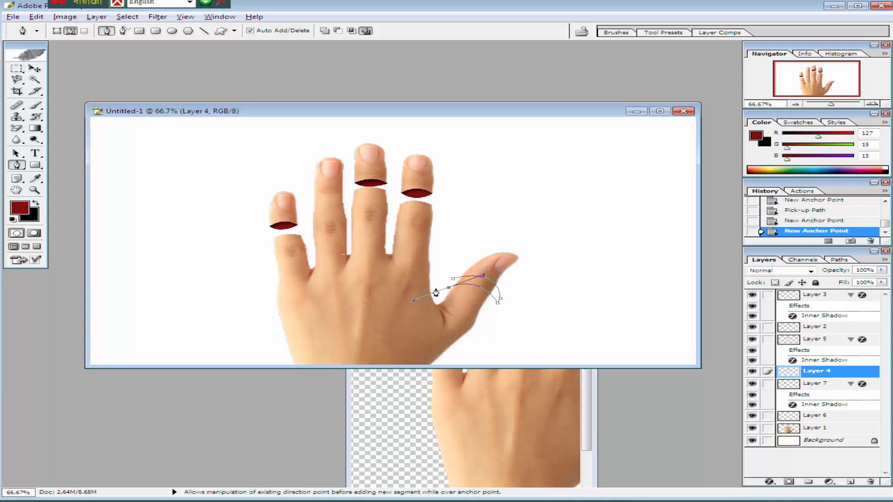
pyautogui.keyDown('alt'); pyautogui.click(451, 286); pyautogui.keyUp('alt')
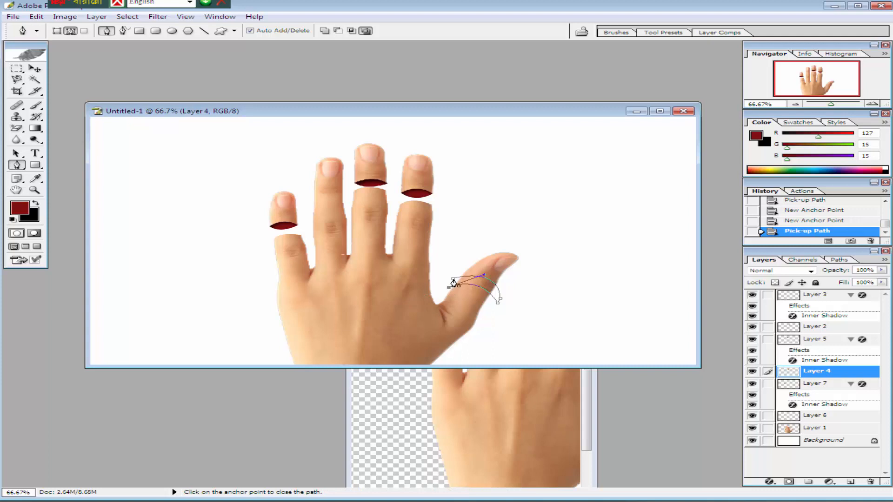
pyautogui.click(454, 283)
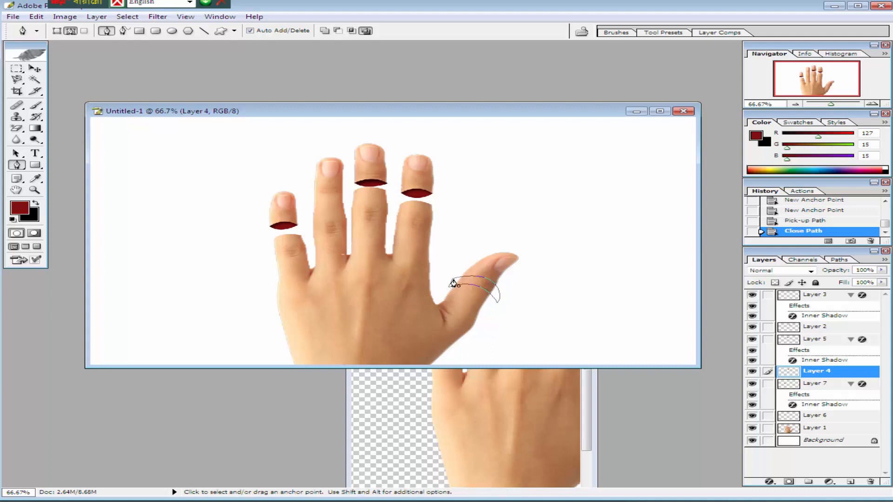
# - Convert the curved band path across the thumb into a selection and cut that area out of the hand on Layer 1
pyautogui.hotkey('ctrl', 'Return')
pyautogui.hotkey('ctrl', 'x')
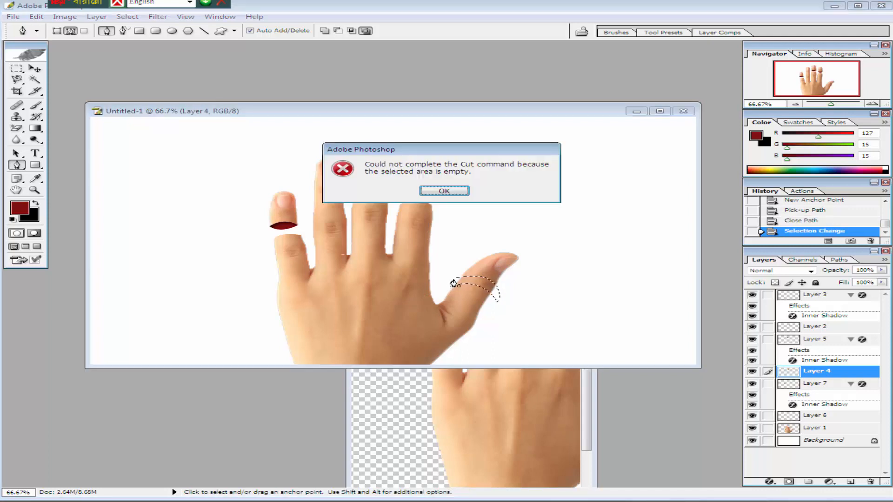
pyautogui.click(461, 193)
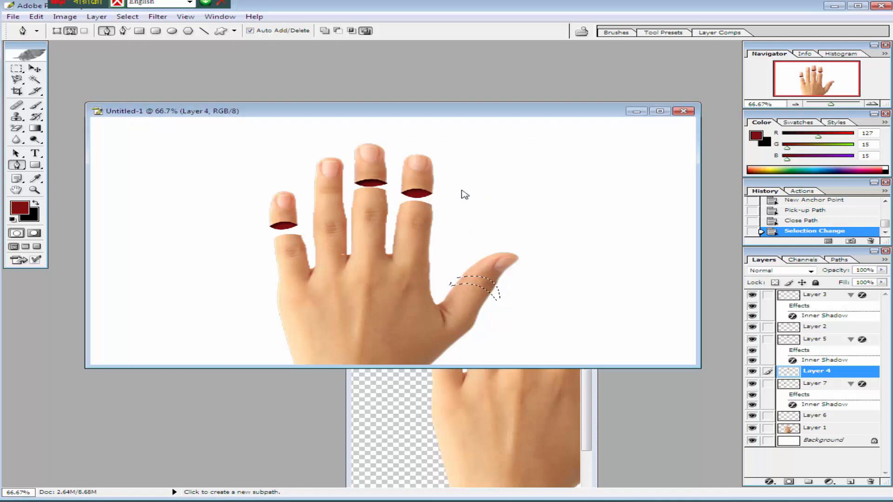
pyautogui.click(826, 429)
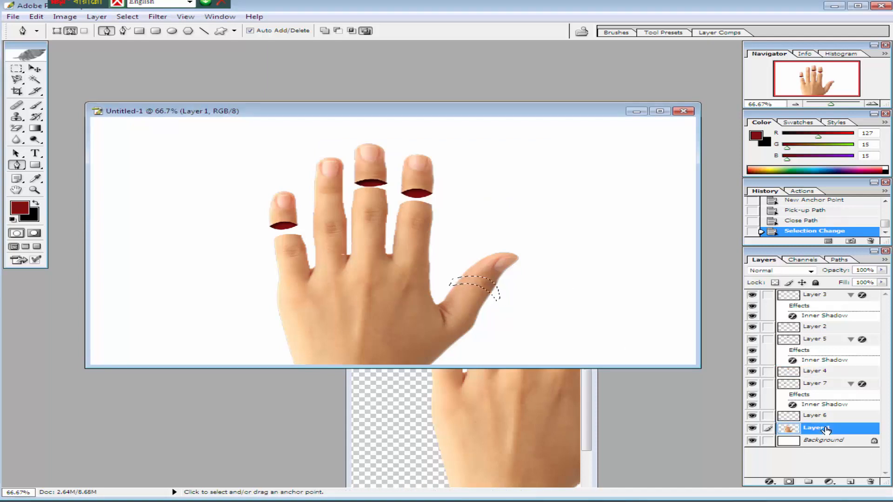
pyautogui.hotkey('ctrl', 'x')
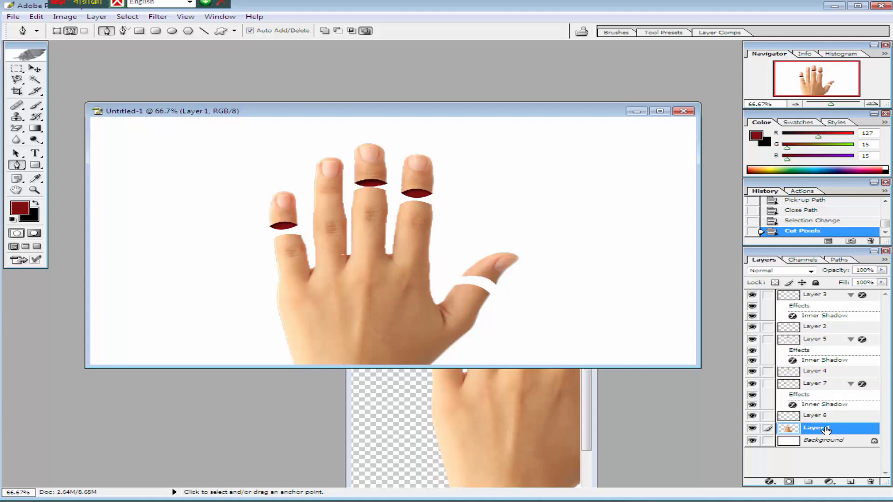
# - Draw a closed Pen path loosely around the detached thumb tip and convert it into a selection
pyautogui.click(487, 246)
pyautogui.click(538, 249)
pyautogui.moveTo(520, 292); pyautogui.dragTo(508, 296)
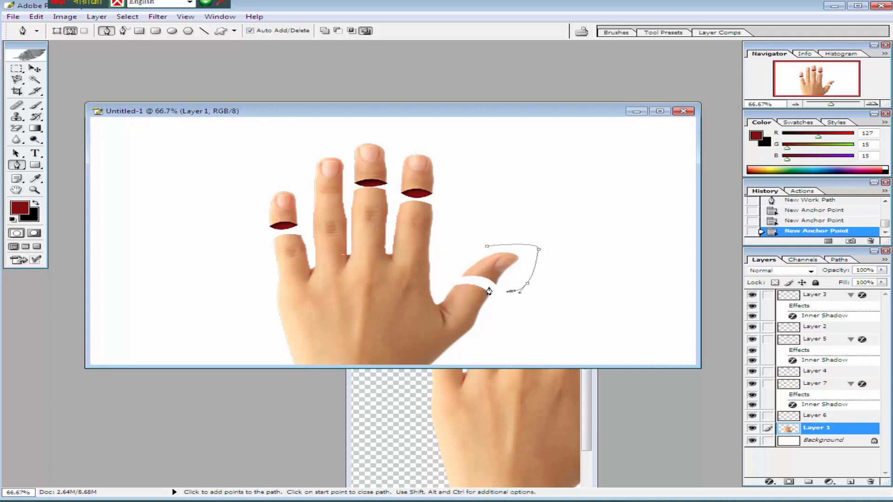
pyautogui.click(490, 286)
pyautogui.moveTo(450, 266); pyautogui.dragTo(476, 257)
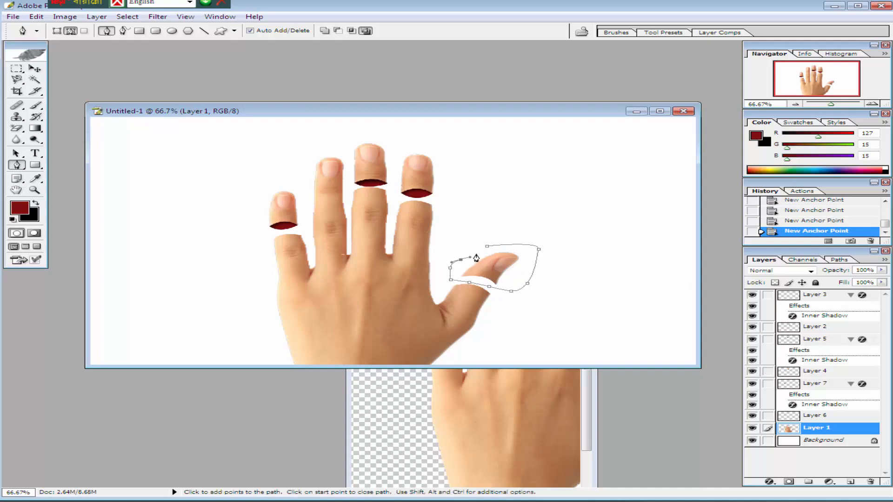
pyautogui.click(483, 249)
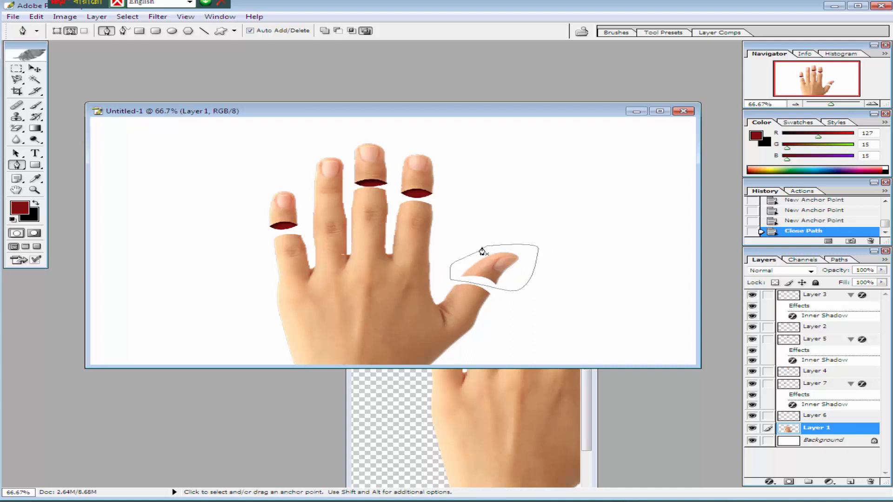
pyautogui.hotkey('ctrl', 'Return')
# - Cut the selected thumb tip, paste it onto a new layer and place it just above the thumb stump with a gap between them
pyautogui.hotkey('ctrl', 'x')
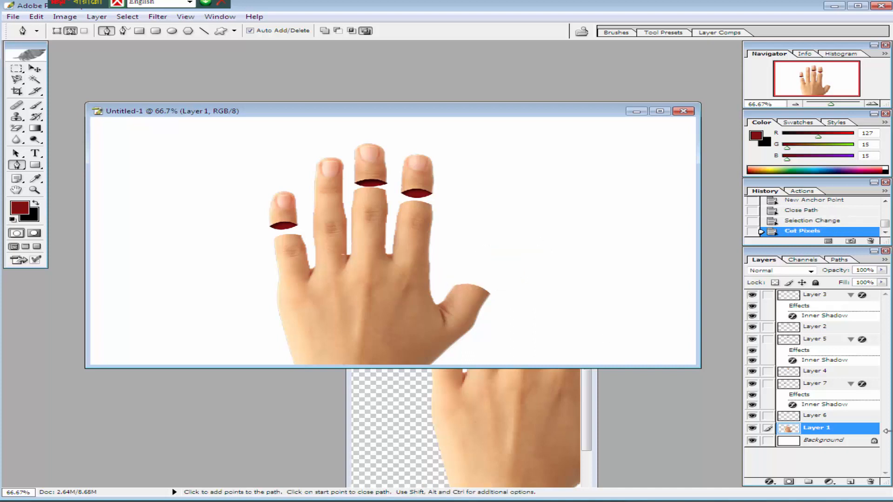
pyautogui.click(850, 482)
pyautogui.hotkey('ctrl', 'v')
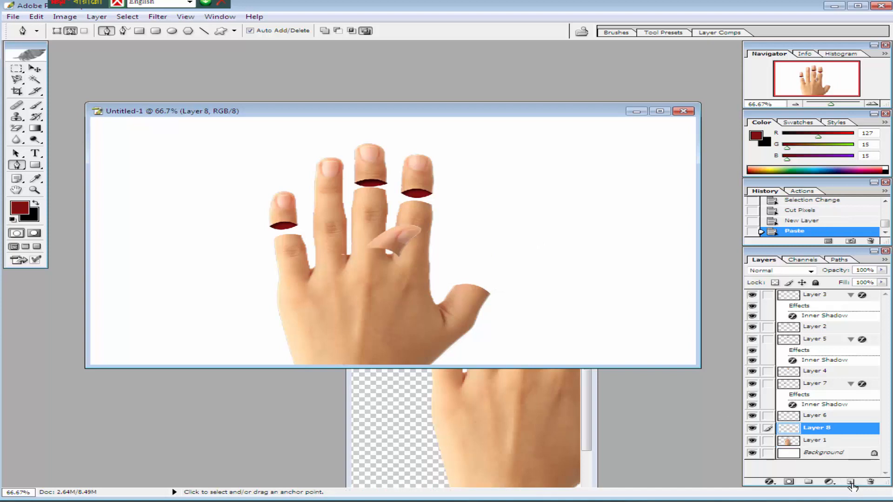
pyautogui.click(32, 69)
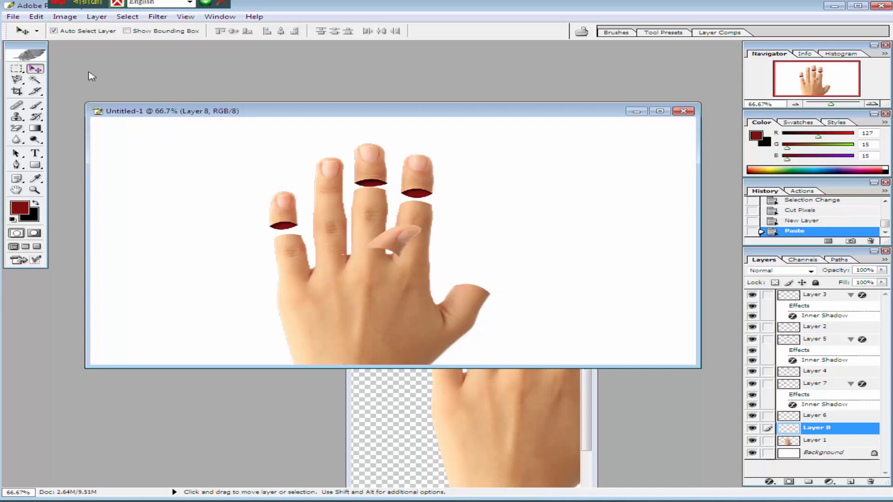
pyautogui.moveTo(410, 241); pyautogui.dragTo(513, 256)
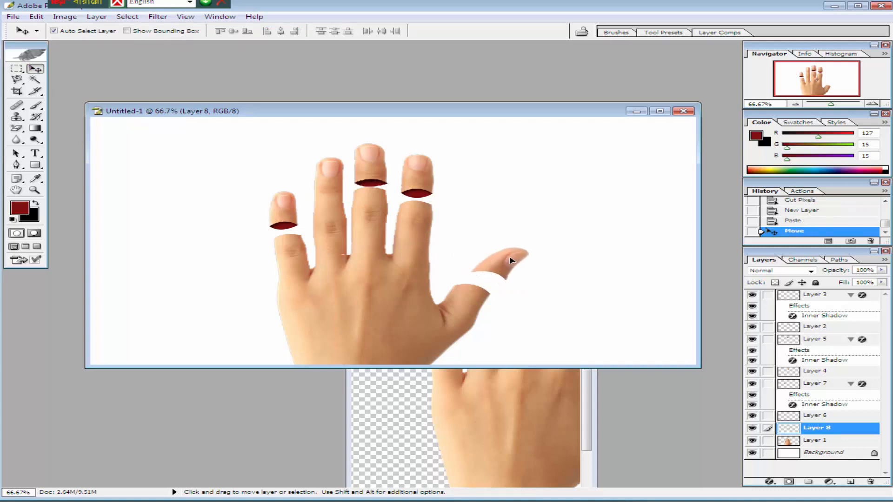
# - Draw a closed lens-shaped Pen path along the lower edge of the detached thumb tip and convert it into a selection
pyautogui.click(16, 165)
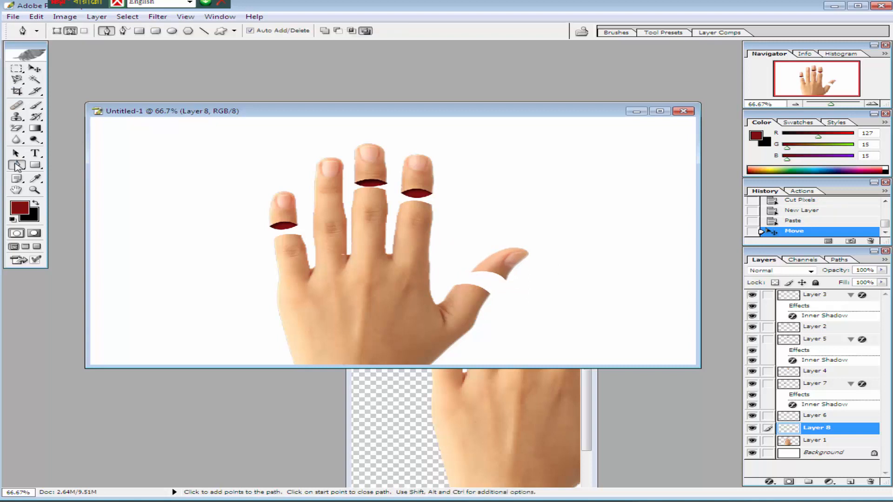
pyautogui.click(471, 273)
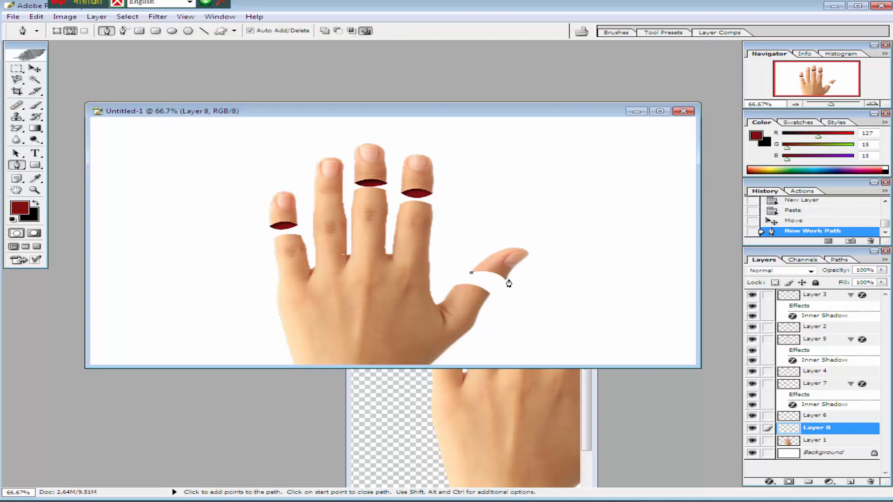
pyautogui.moveTo(506, 281); pyautogui.dragTo(518, 296)
pyautogui.moveTo(515, 296); pyautogui.dragTo(513, 297)
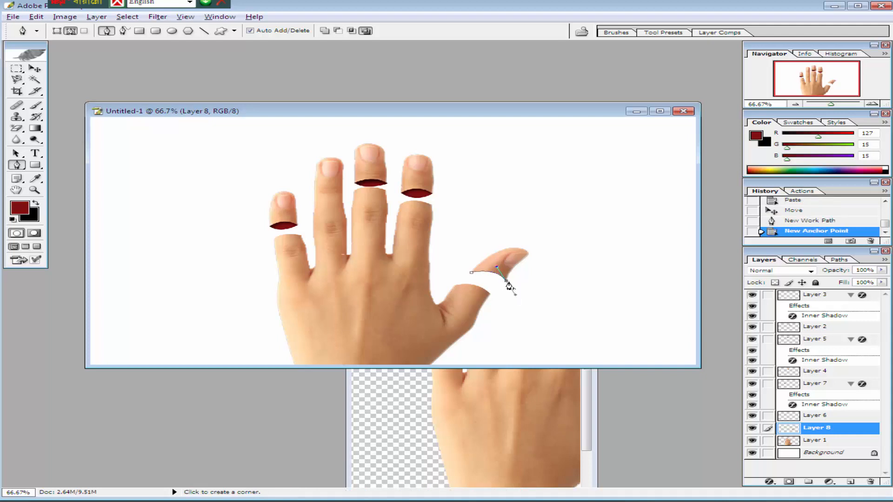
pyautogui.keyDown('alt'); pyautogui.click(506, 281); pyautogui.keyUp('alt')
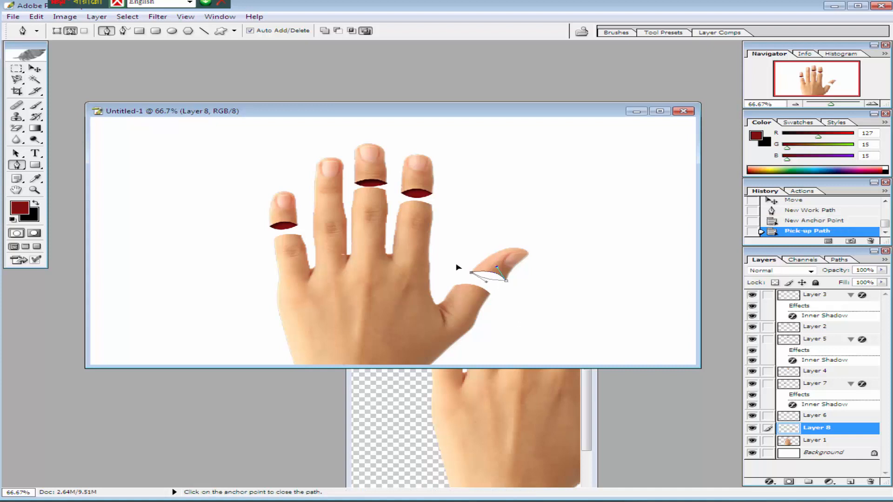
pyautogui.moveTo(453, 254); pyautogui.dragTo(478, 264)
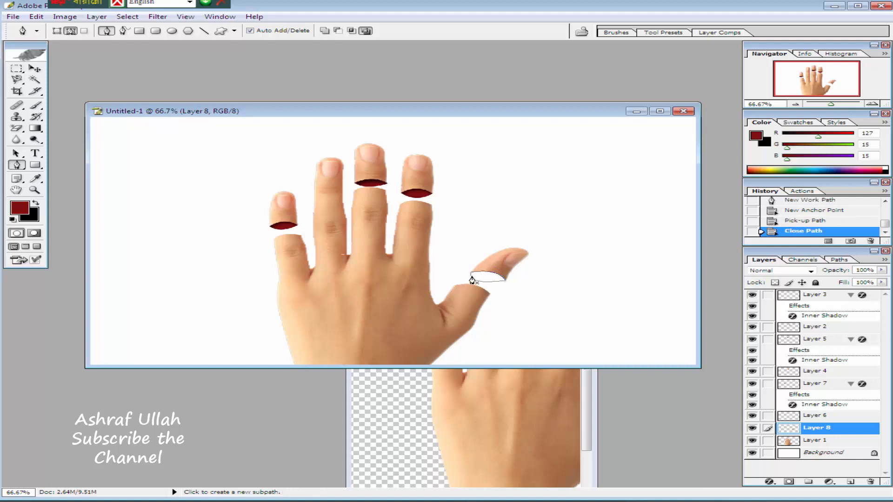
pyautogui.hotkey('ctrl', 'Return')
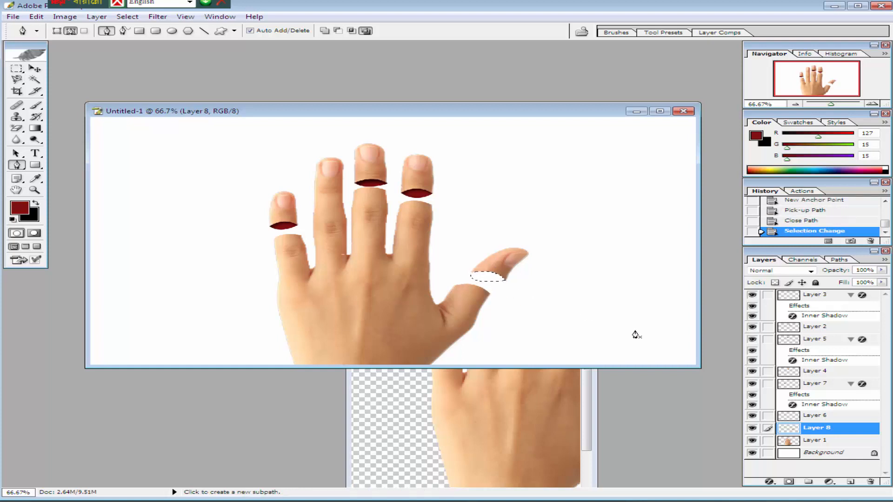
# - Fill the lens-shaped selection under the thumb tip with the dark red foreground color on a new layer, and deselect it
pyautogui.click(850, 481)
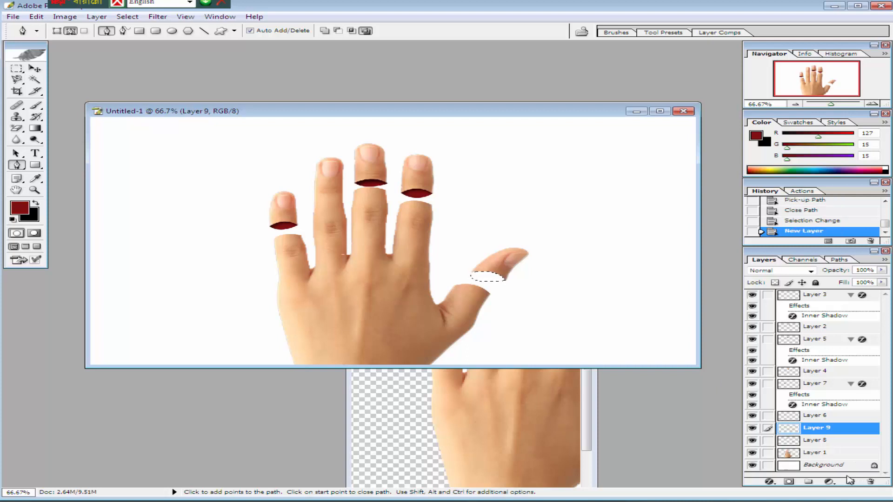
pyautogui.hotkey('alt', 'BackSpace')
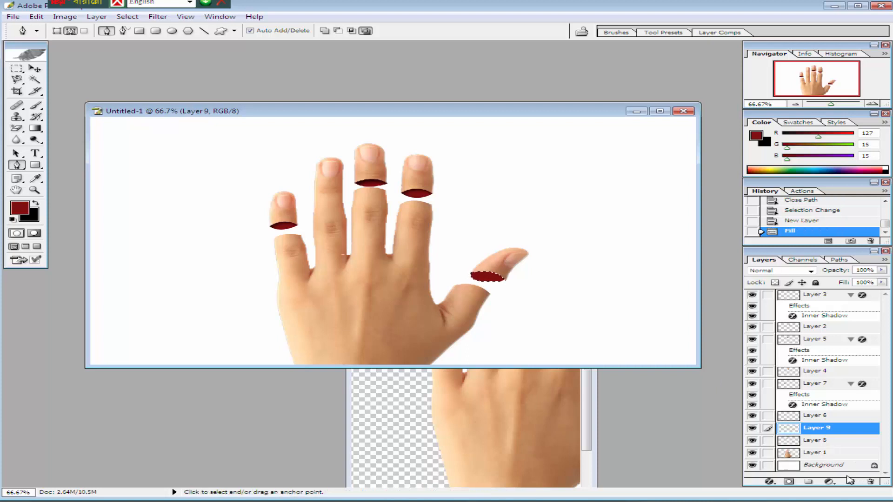
pyautogui.hotkey('ctrl', 'd')
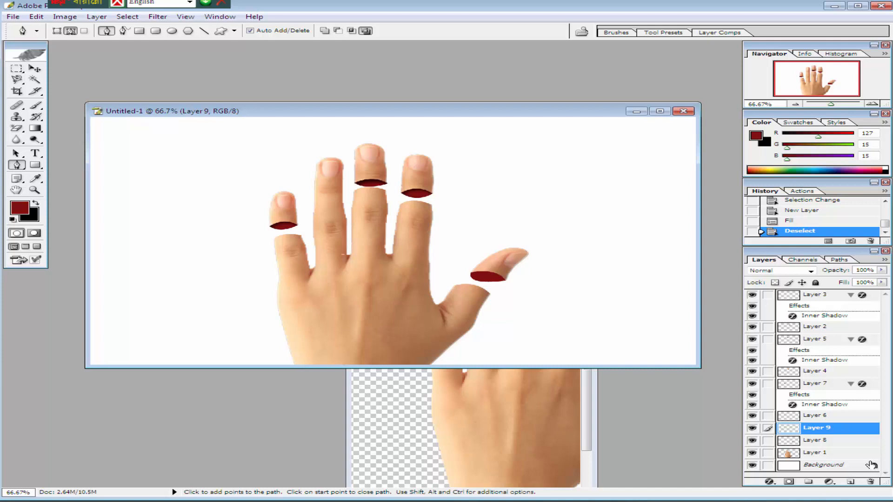
# - Add an Inner Shadow with a size of 10 px to the thumb's red cut surface on Layer 9
pyautogui.click(769, 482)
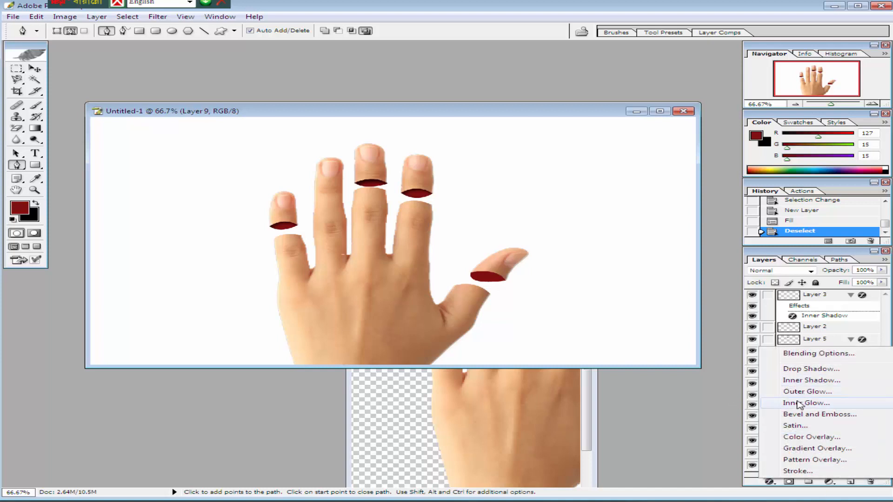
pyautogui.click(796, 380)
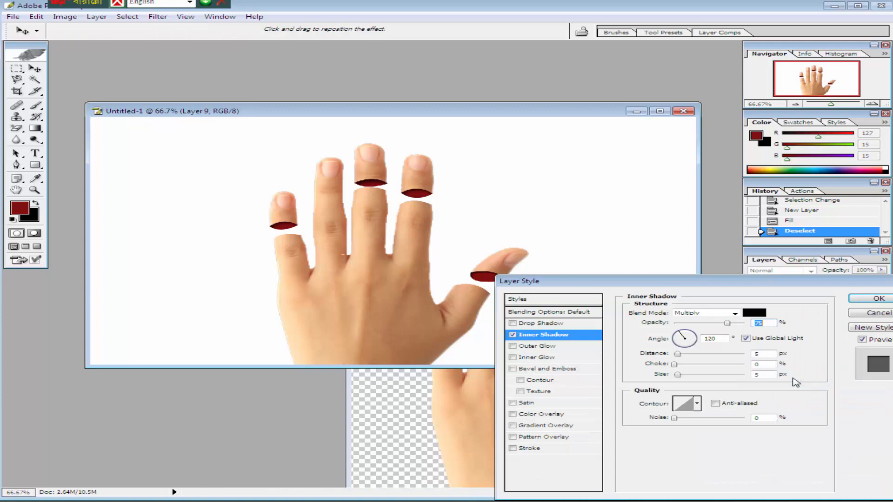
pyautogui.doubleClick(756, 375)
pyautogui.write('8')
pyautogui.doubleClick(750, 375)
pyautogui.write('10')
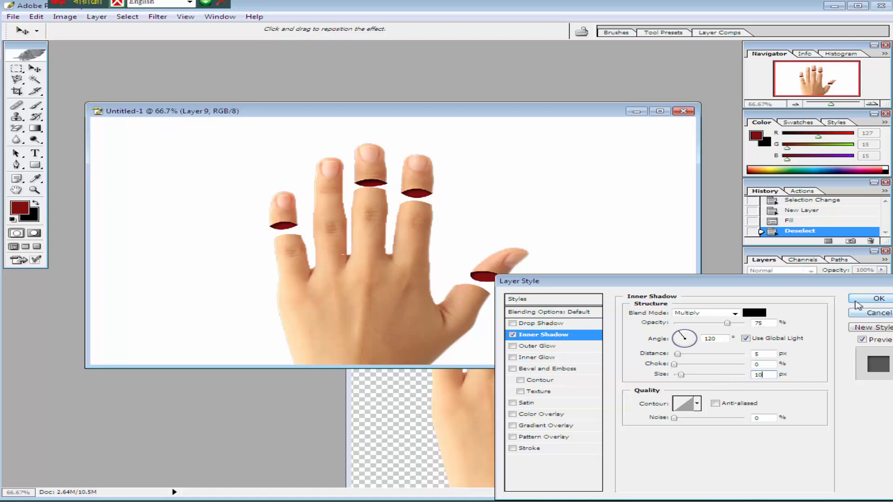
pyautogui.click(879, 299)
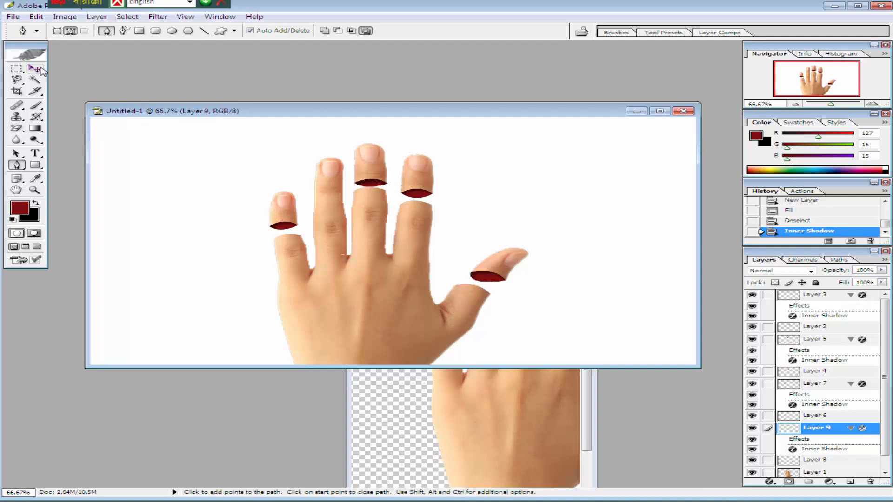
# - Minimize the hand.png document and reposition the Untitled-1 window so the bl1.png and knif.png documents are uncovered
pyautogui.click(35, 68)
pyautogui.moveTo(273, 118); pyautogui.dragTo(243, 64)
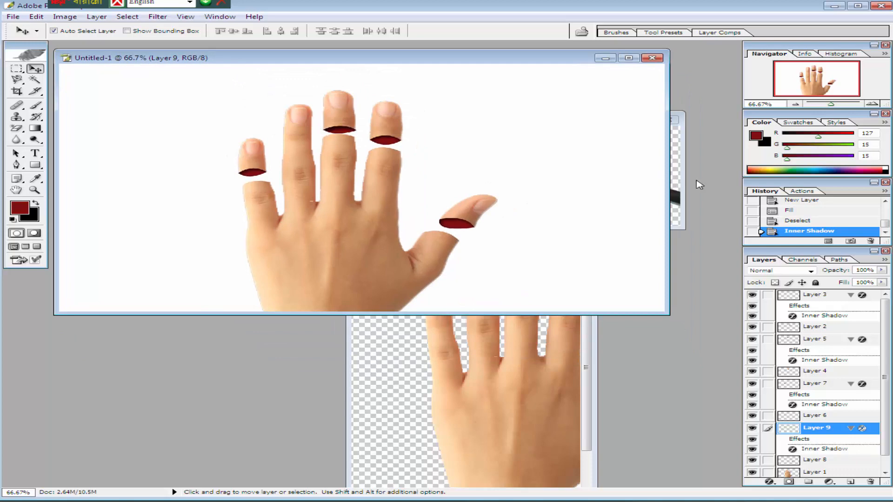
pyautogui.click(516, 393)
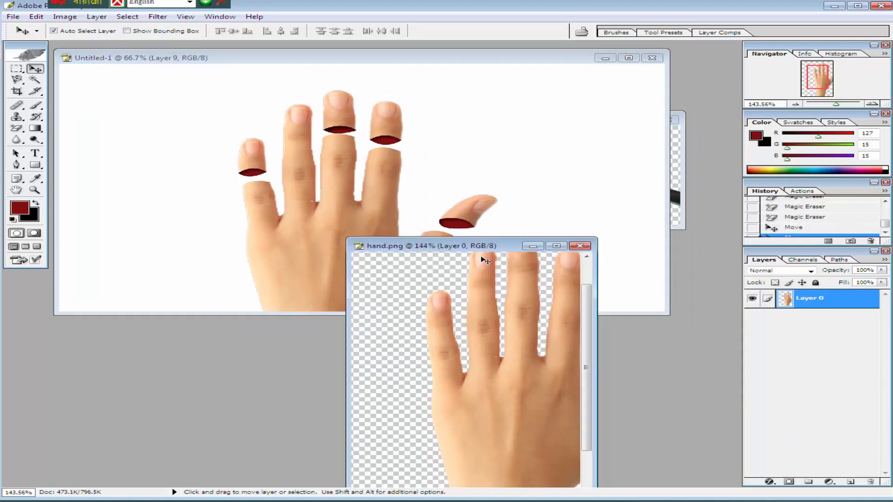
pyautogui.click(533, 246)
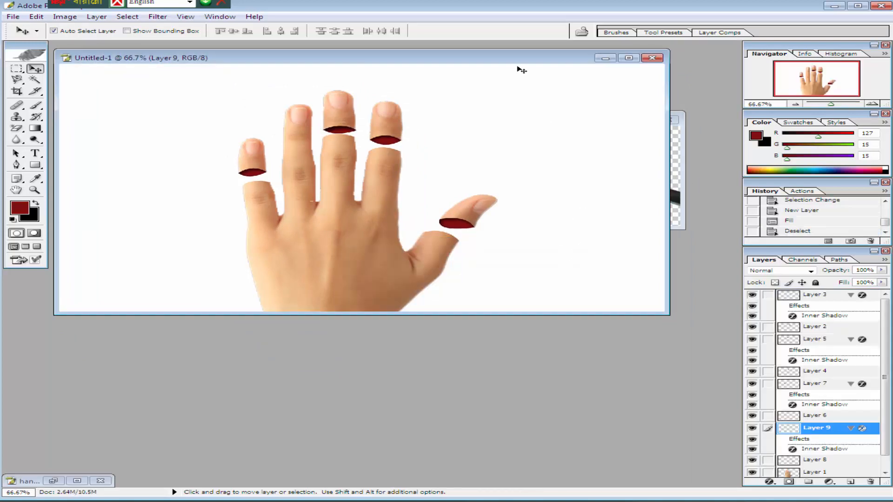
pyautogui.moveTo(513, 59); pyautogui.dragTo(568, 229)
# - Copy the blood splatter from bl1.png into Untitled-1 and enlarge it to 470.2% width and 438.7% height, positioned over the hand
pyautogui.click(328, 205)
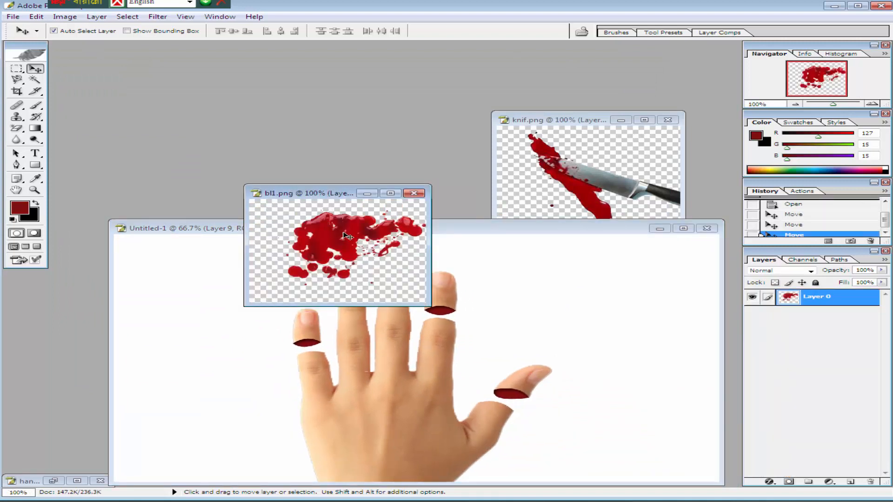
pyautogui.moveTo(348, 236); pyautogui.dragTo(300, 275)
pyautogui.hotkey('ctrl', 't')
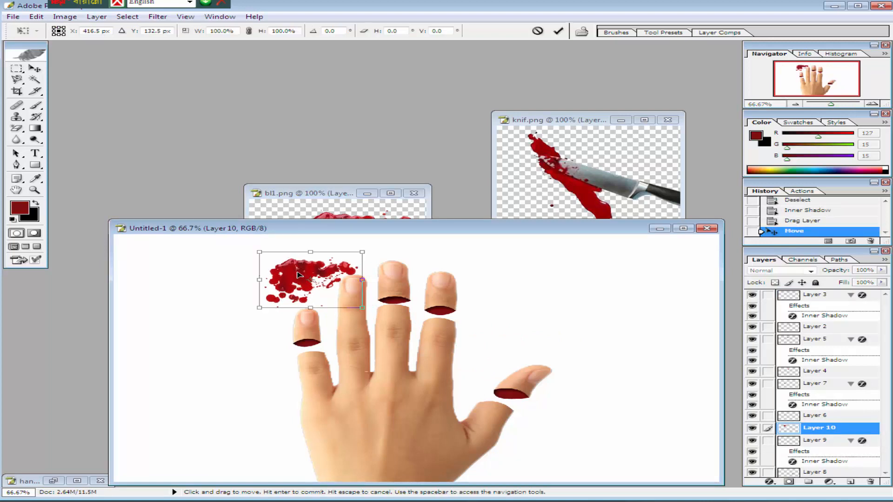
pyautogui.moveTo(361, 309); pyautogui.dragTo(643, 497)
pyautogui.moveTo(401, 361); pyautogui.dragTo(361, 344)
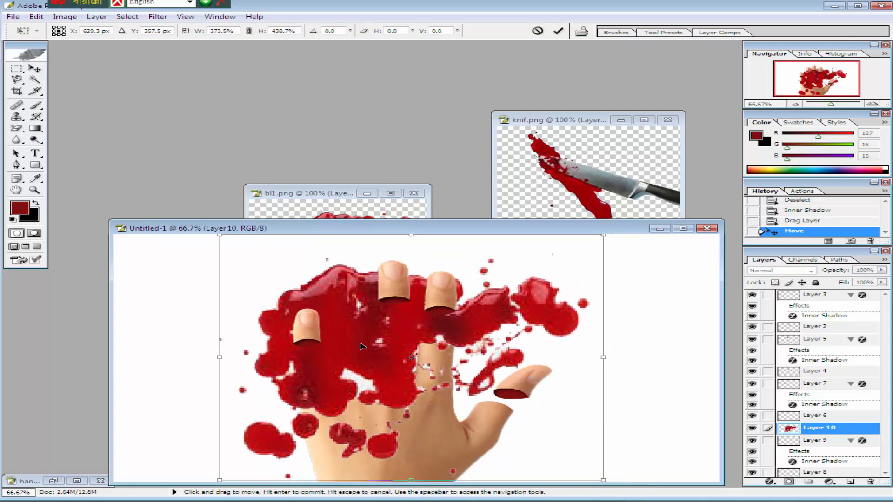
pyautogui.moveTo(603, 358); pyautogui.dragTo(705, 381)
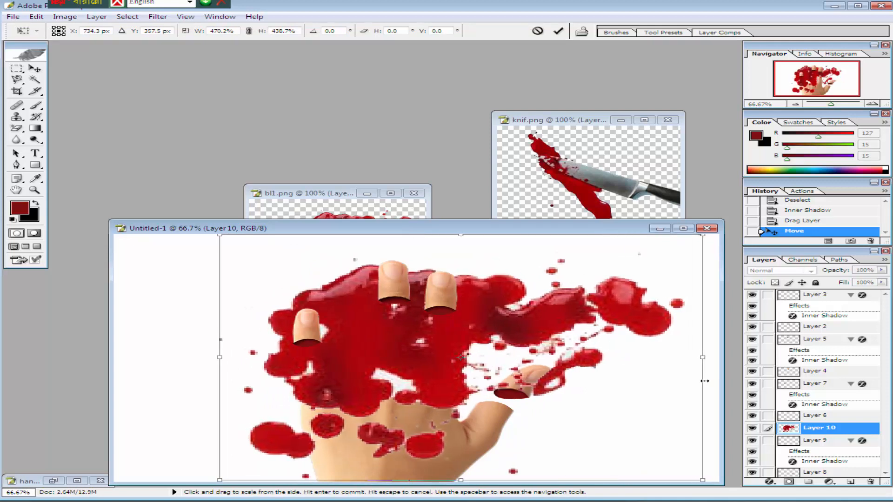
pyautogui.moveTo(416, 346); pyautogui.dragTo(409, 345)
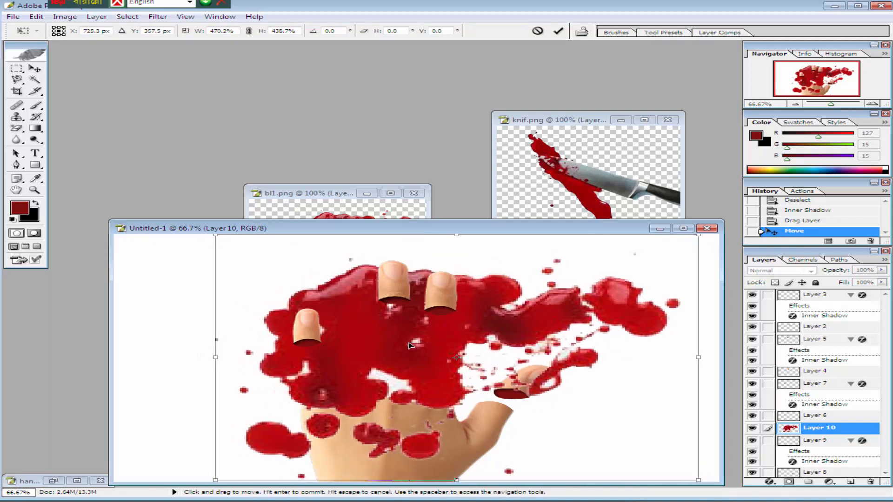
pyautogui.press('Return')
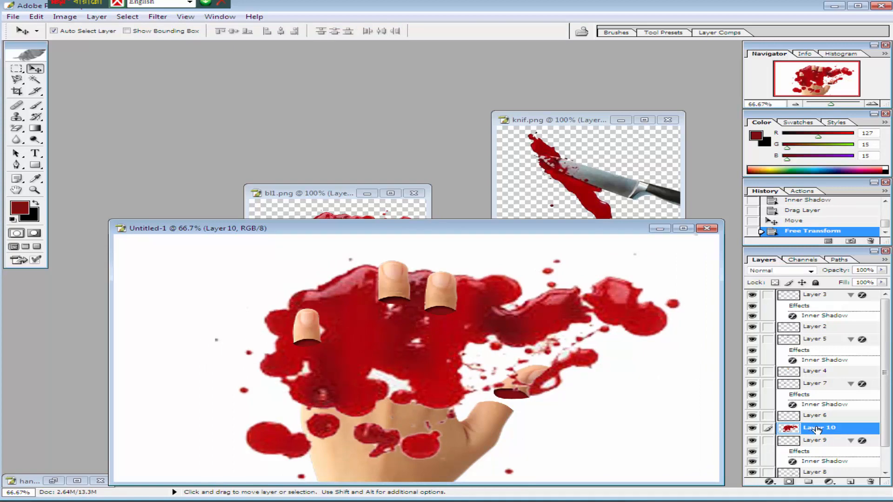
# - Move the blood splatter layer below Layer 1, directly above the Background, so it lies behind the hand
pyautogui.scroll(-2, 823, 421)
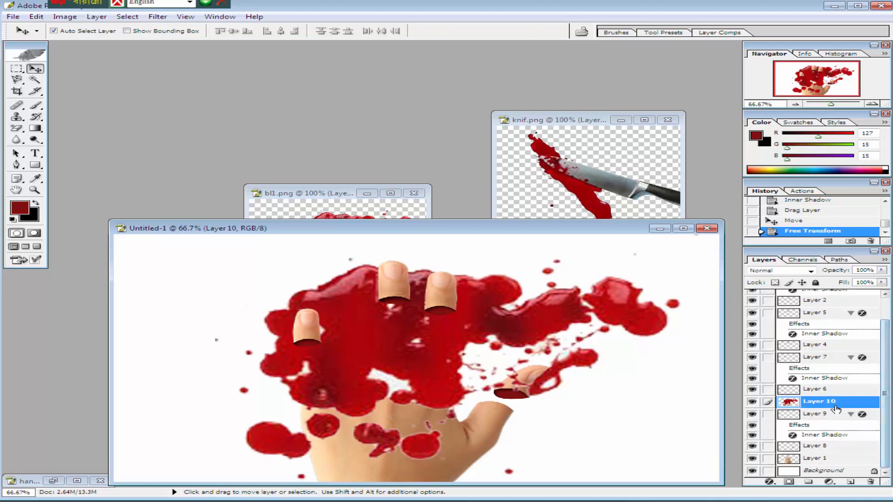
pyautogui.moveTo(825, 404); pyautogui.dragTo(817, 471)
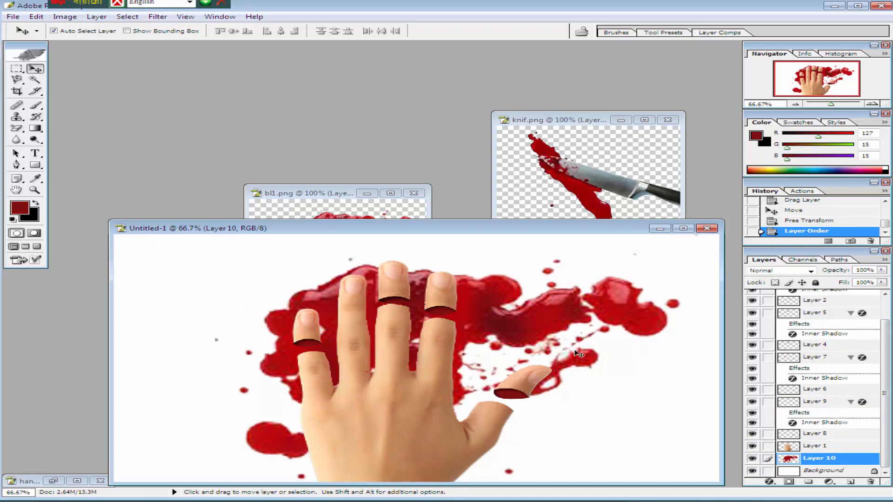
# - Enlarge the blood splatter on Layer 10 to 136.4% width and 126.2% height, reposition it behind the hand, and move the Untitled-1 window up
pyautogui.hotkey('ctrl', 't')
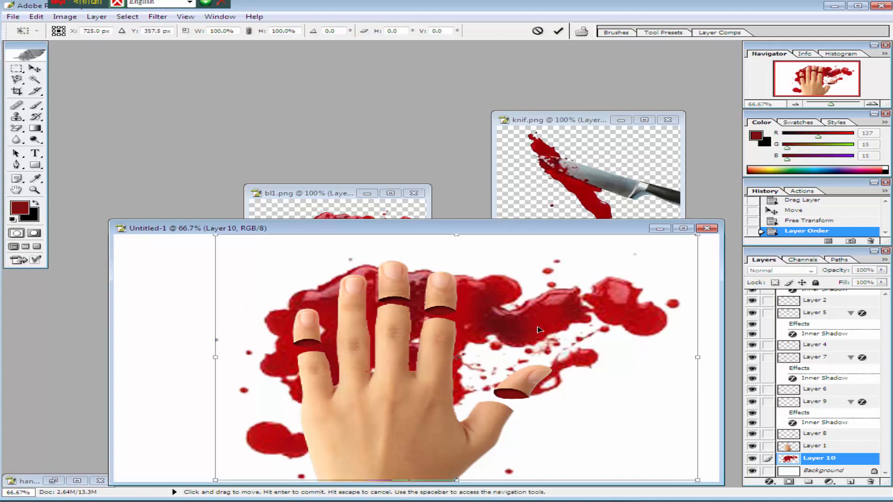
pyautogui.moveTo(539, 330); pyautogui.dragTo(542, 310)
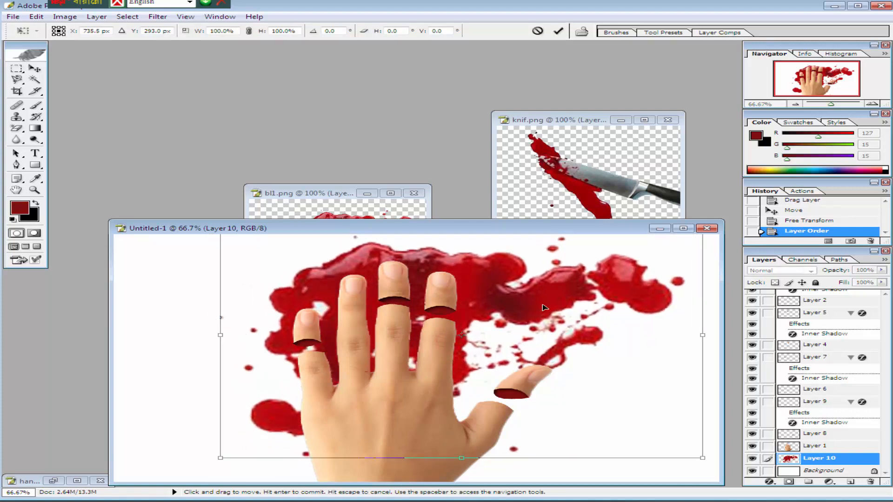
pyautogui.moveTo(695, 460); pyautogui.dragTo(833, 501)
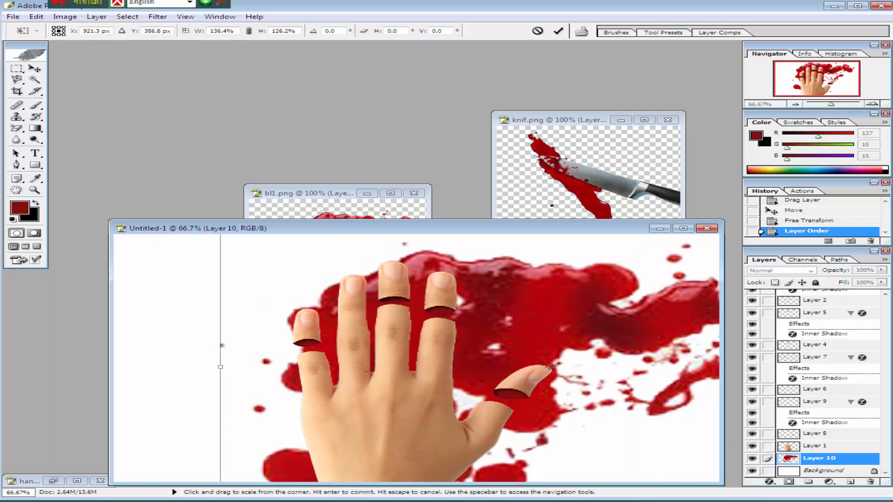
pyautogui.moveTo(529, 336); pyautogui.dragTo(497, 327)
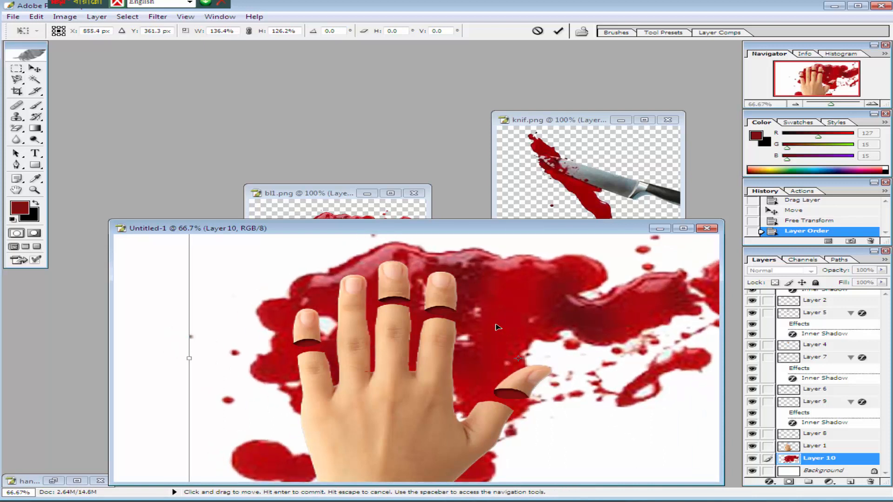
pyautogui.press('Return')
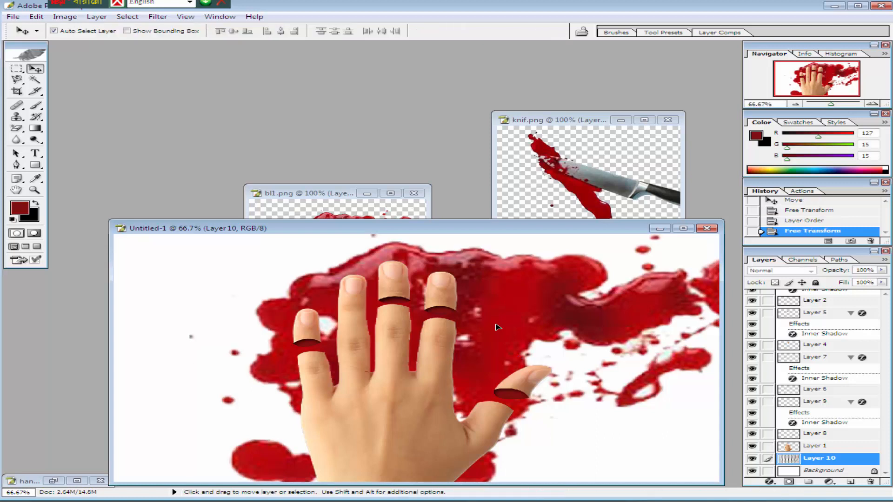
pyautogui.moveTo(467, 231); pyautogui.dragTo(407, 115)
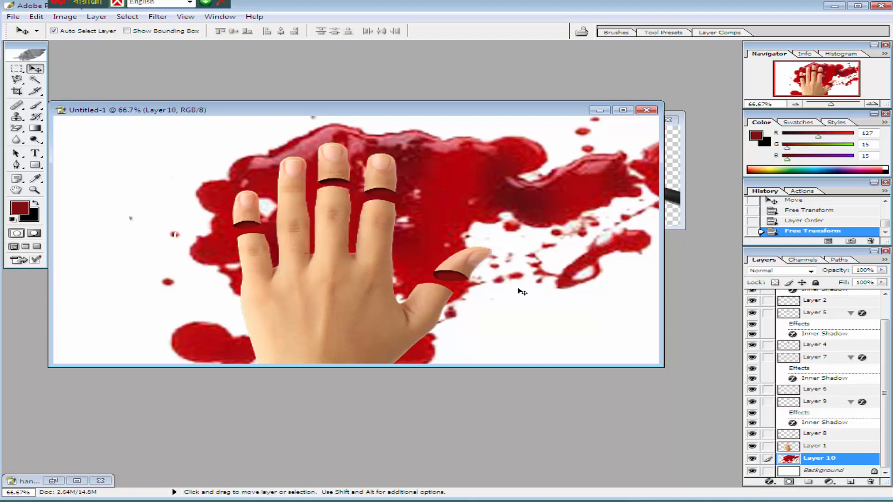
# - Add a Drop Shadow to the hand on Layer 1 with 50% opacity, 12 px distance, 5% spread and 10 px size
pyautogui.click(820, 447)
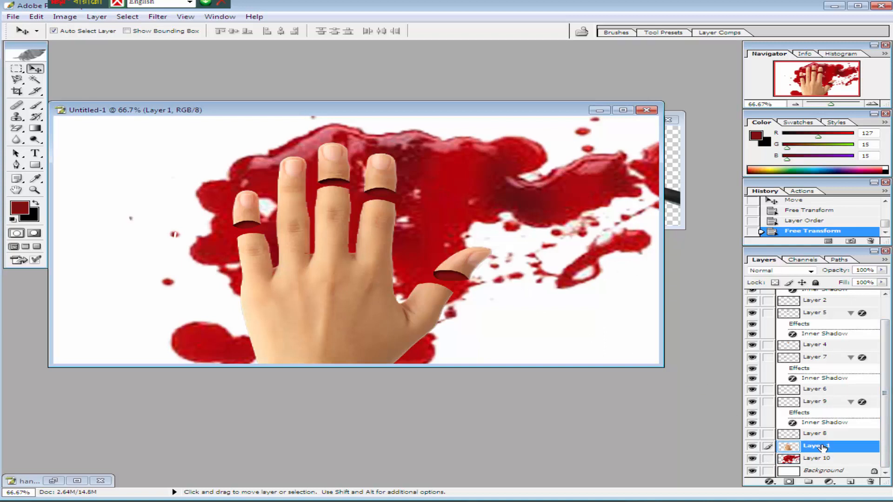
pyautogui.click(769, 482)
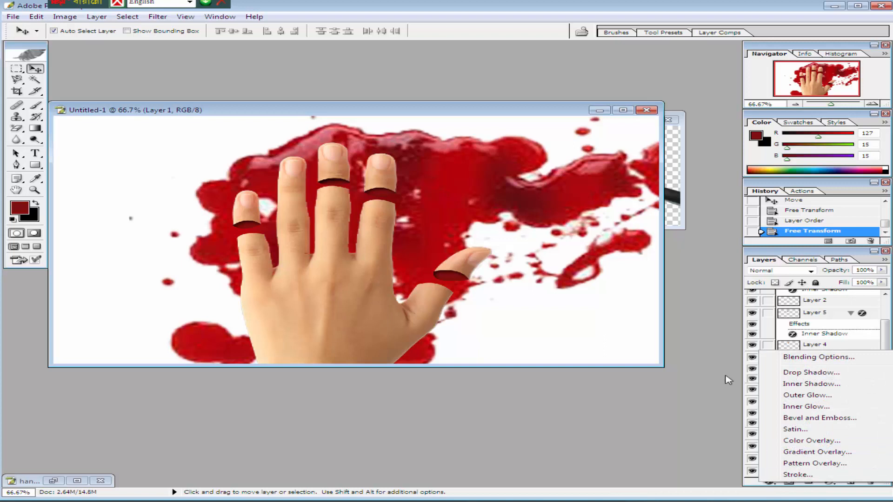
pyautogui.click(796, 372)
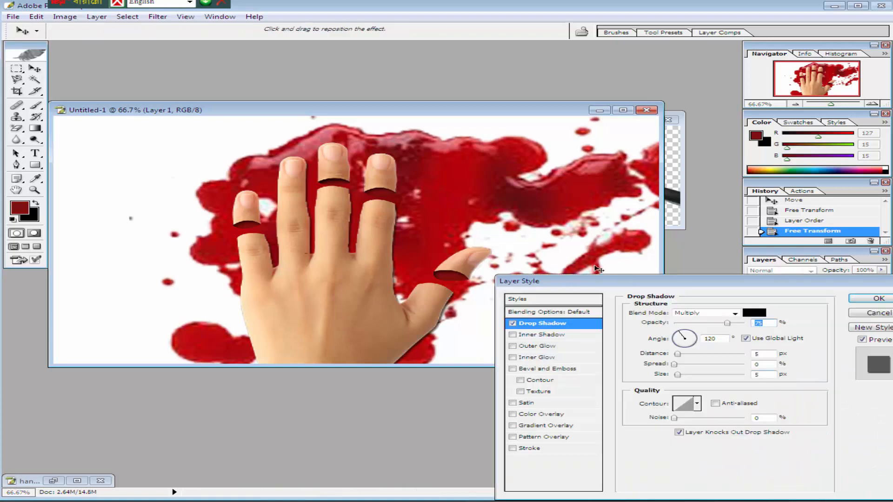
pyautogui.moveTo(626, 282); pyautogui.dragTo(620, 228)
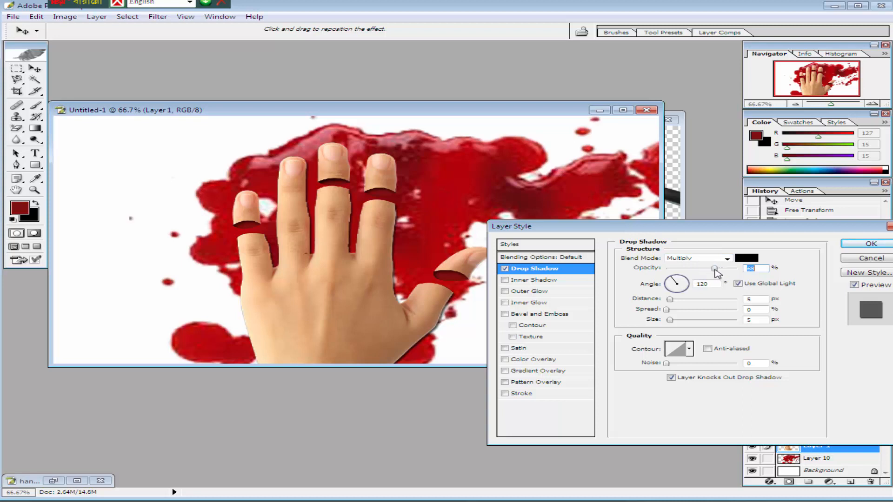
pyautogui.moveTo(719, 269)
pyautogui.mouseDown()
pyautogui.moveTo(688, 270)
pyautogui.moveTo(705, 270)
pyautogui.mouseUp()
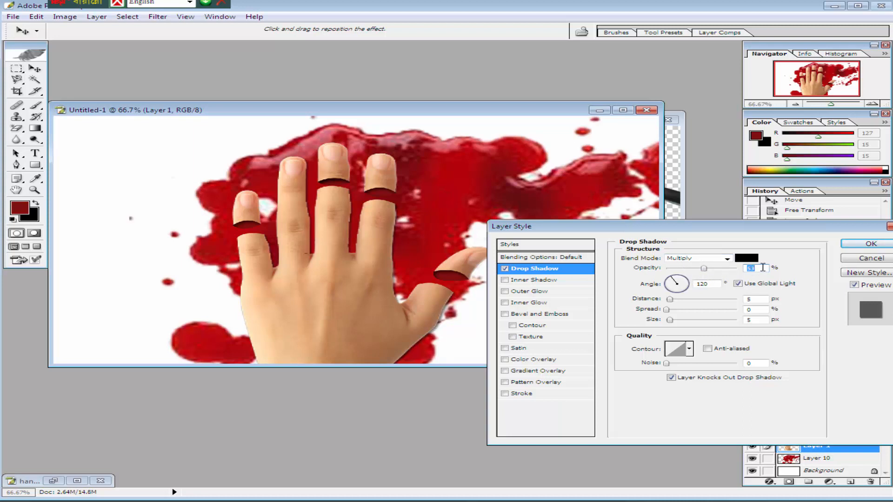
pyautogui.write('50')
pyautogui.moveTo(673, 303); pyautogui.dragTo(678, 304)
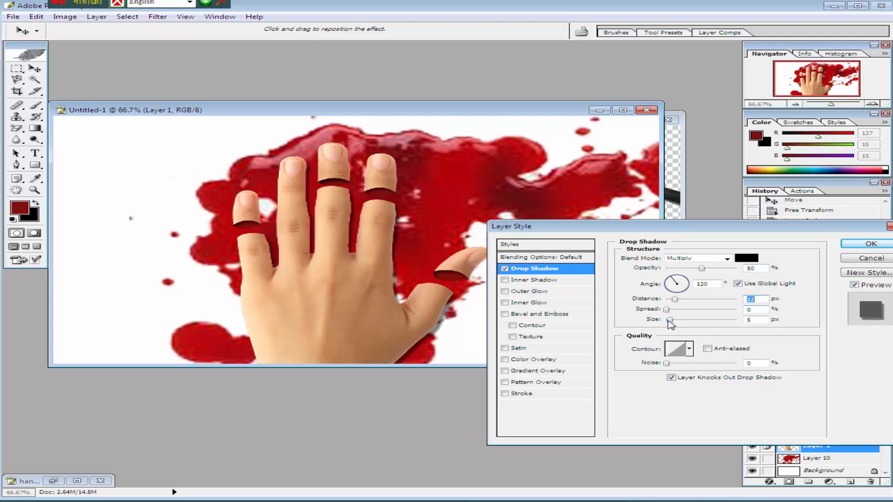
pyautogui.moveTo(758, 321); pyautogui.dragTo(729, 322)
pyautogui.write('10')
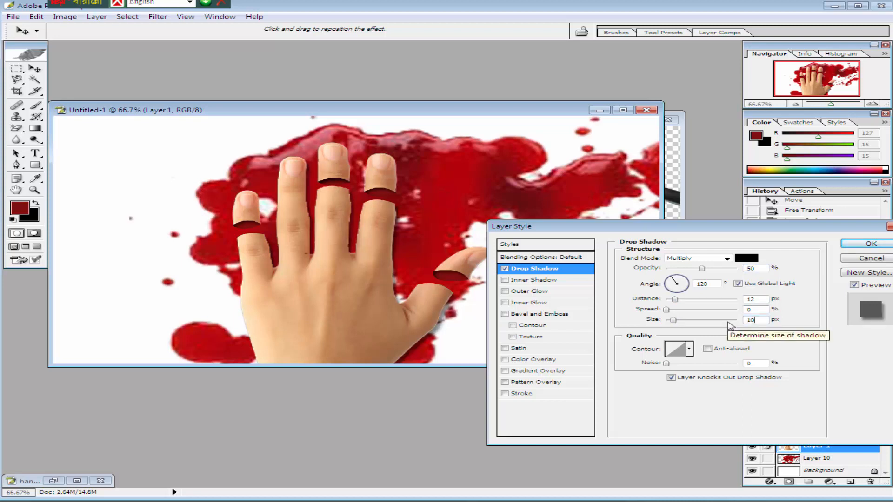
pyautogui.doubleClick(749, 309)
pyautogui.write('5')
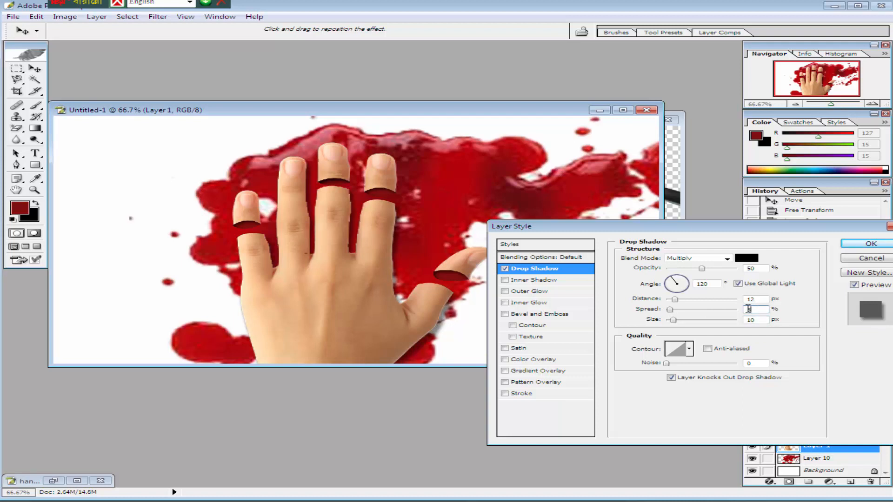
pyautogui.click(871, 244)
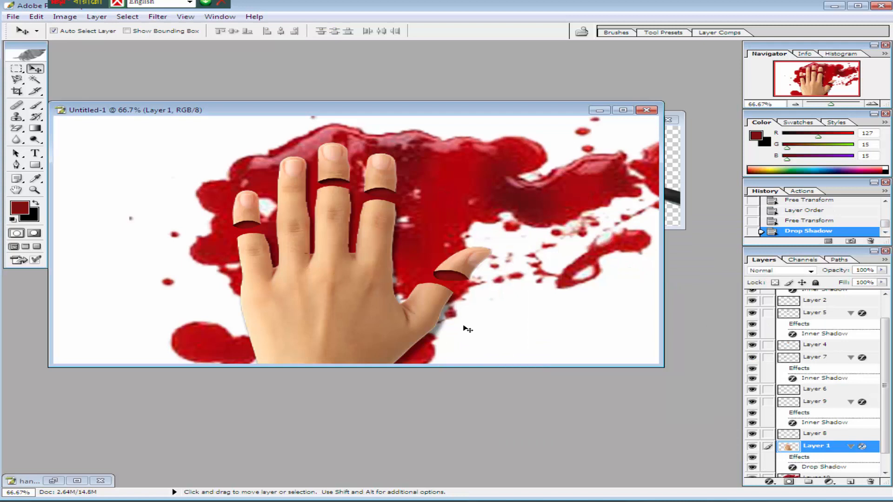
# - Copy the knife from knif.png into Untitled-1, scale it to 215.5%, rotate it 39.7 degrees and place it beside the thumb
pyautogui.click(675, 186)
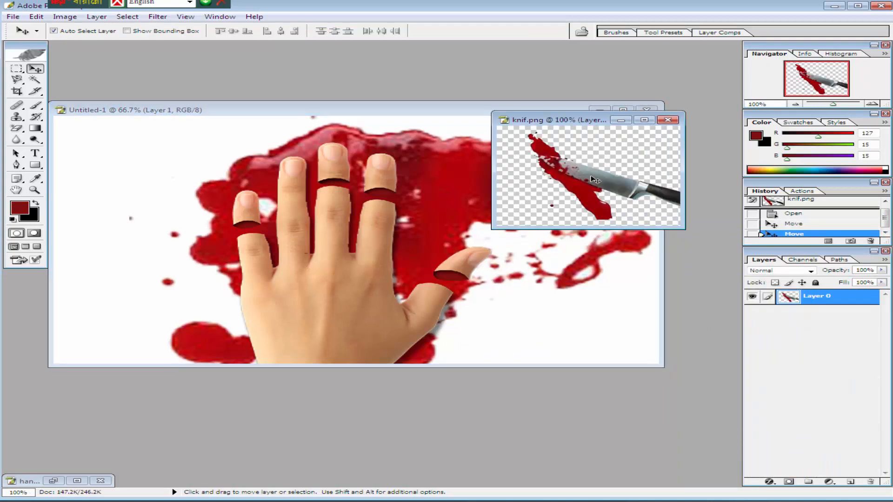
pyautogui.moveTo(596, 180); pyautogui.dragTo(513, 236)
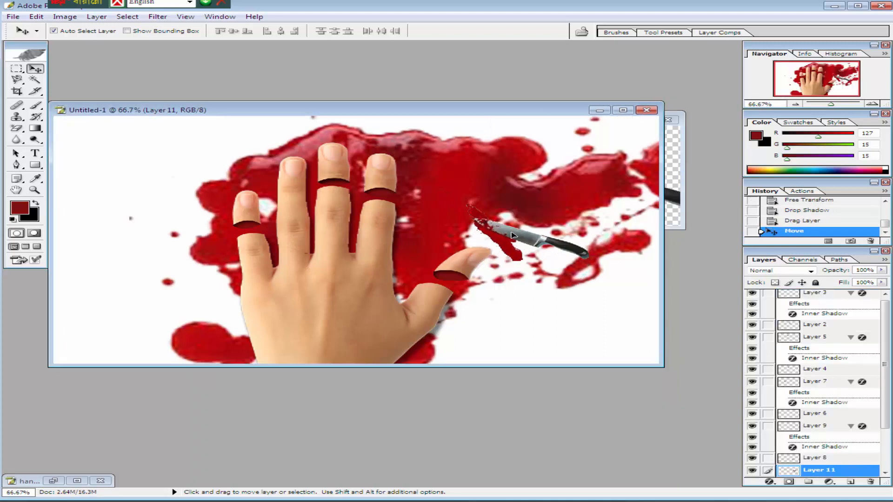
pyautogui.hotkey('ctrl', 't')
pyautogui.moveTo(589, 228); pyautogui.dragTo(580, 353)
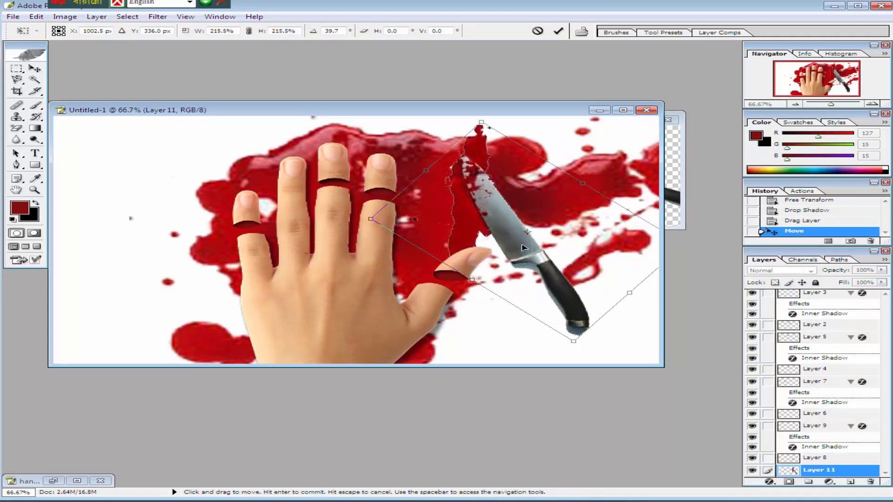
pyautogui.moveTo(525, 247); pyautogui.dragTo(587, 264)
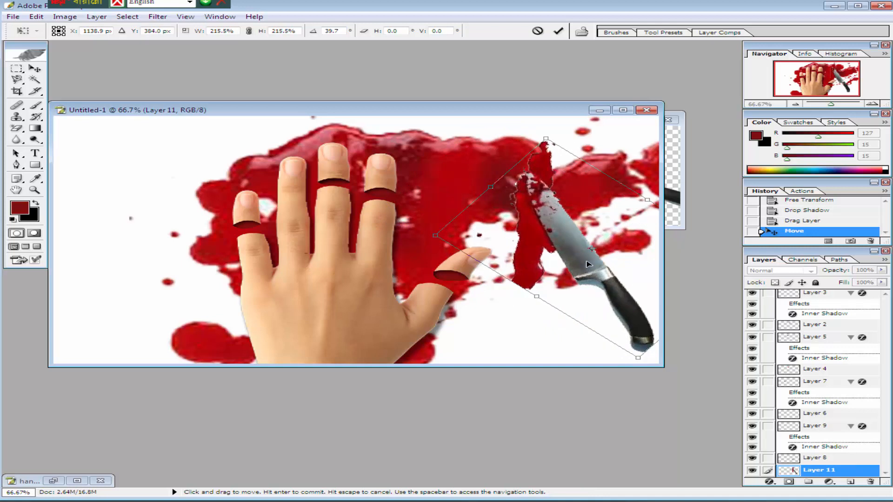
pyautogui.press('Return')
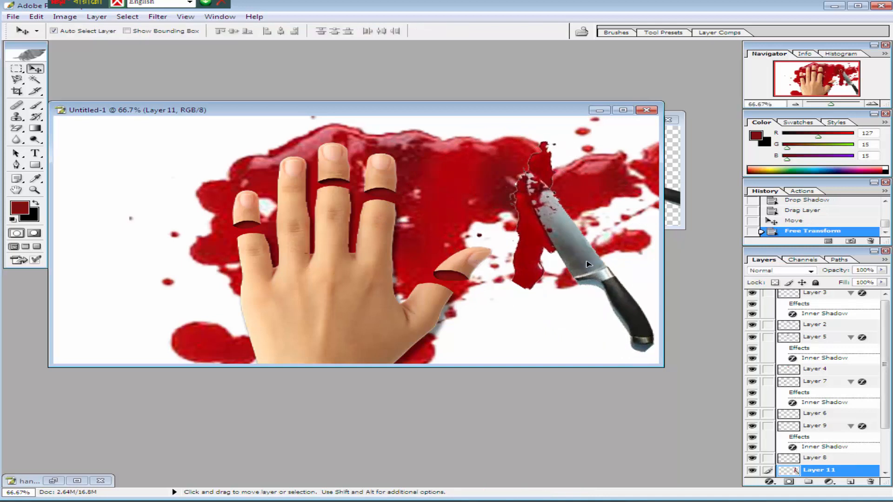
# - Add a Drop Shadow to the knife on Layer 11 with 100% opacity, 1 px distance, 2% spread and an increased size
pyautogui.click(770, 482)
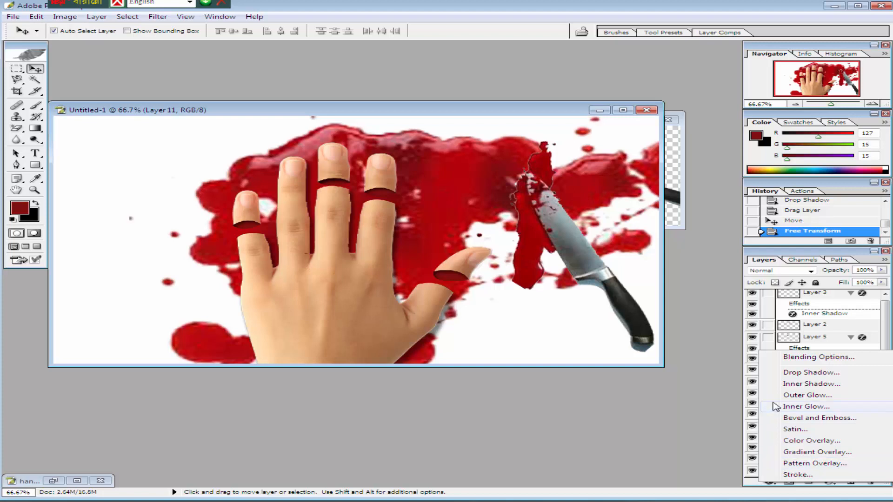
pyautogui.click(798, 374)
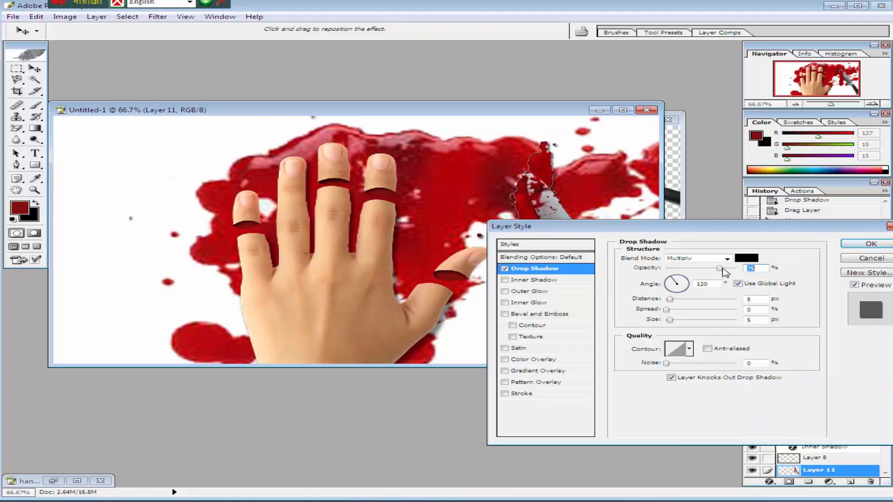
pyautogui.moveTo(720, 269); pyautogui.dragTo(758, 276)
pyautogui.moveTo(671, 301); pyautogui.dragTo(679, 323)
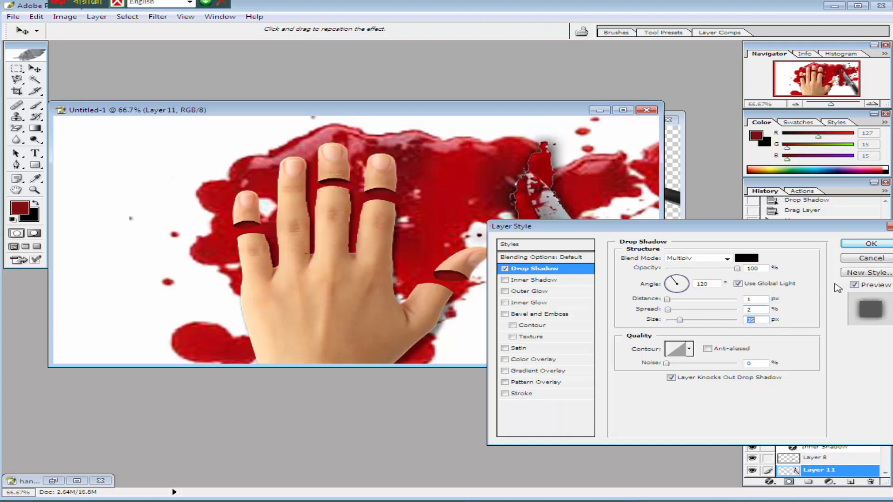
pyautogui.click(851, 245)
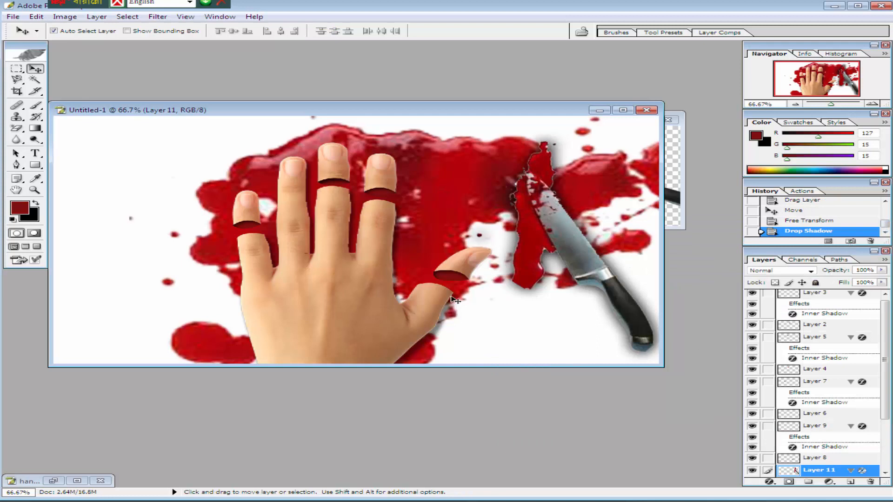